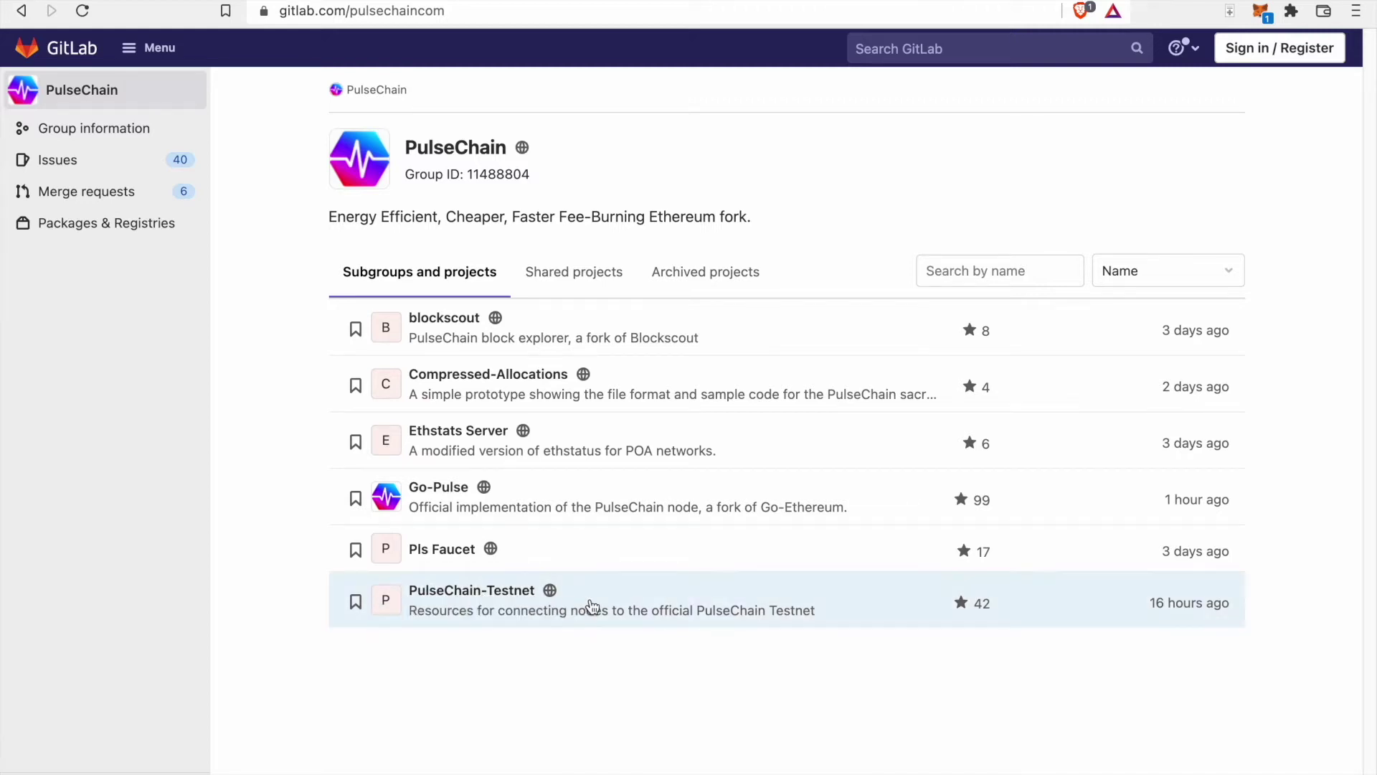
# - Open the PulseChain-Testnet project from the PulseChain group page
pyautogui.click(593, 606)
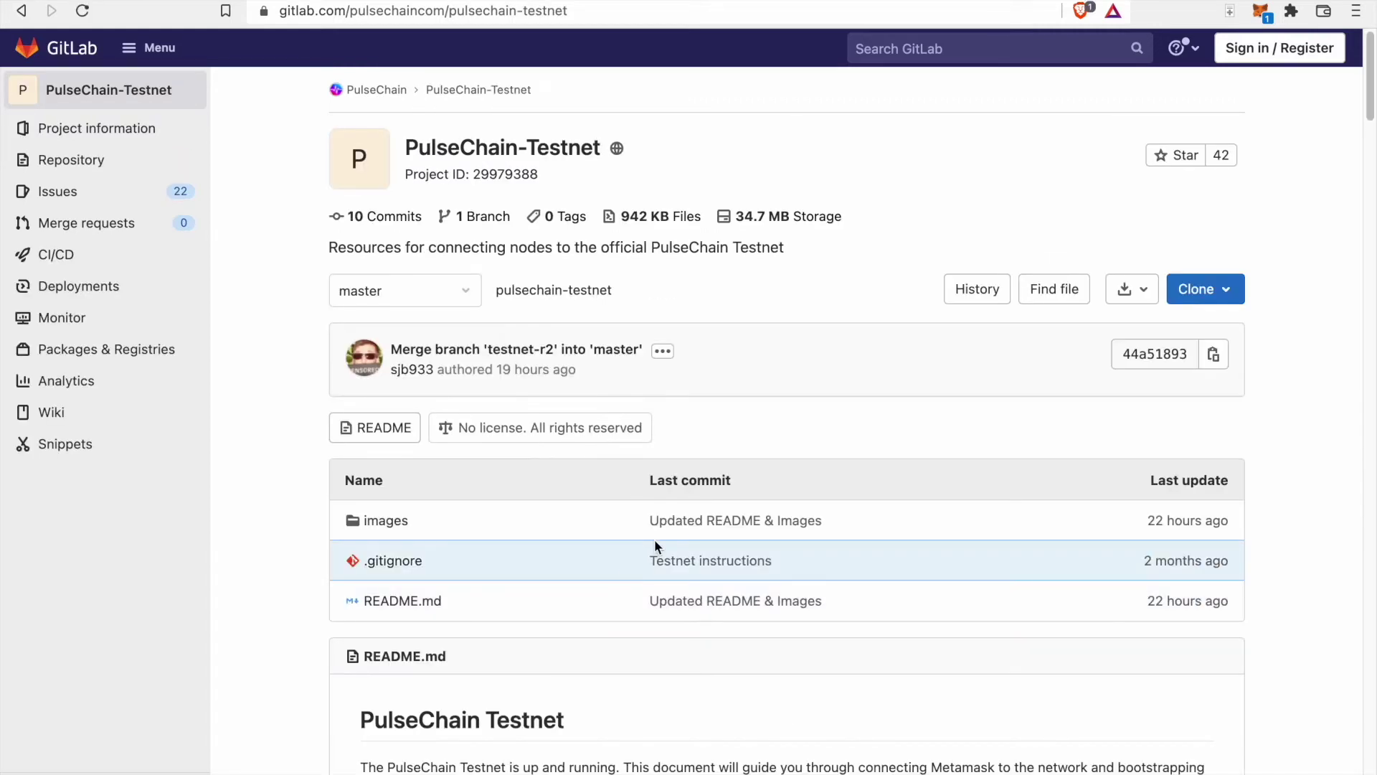
# - Scroll the README down to the Connecting Metamask steps listing Chain ID 940 and tPLS
pyautogui.scroll(-5, 614, 470)
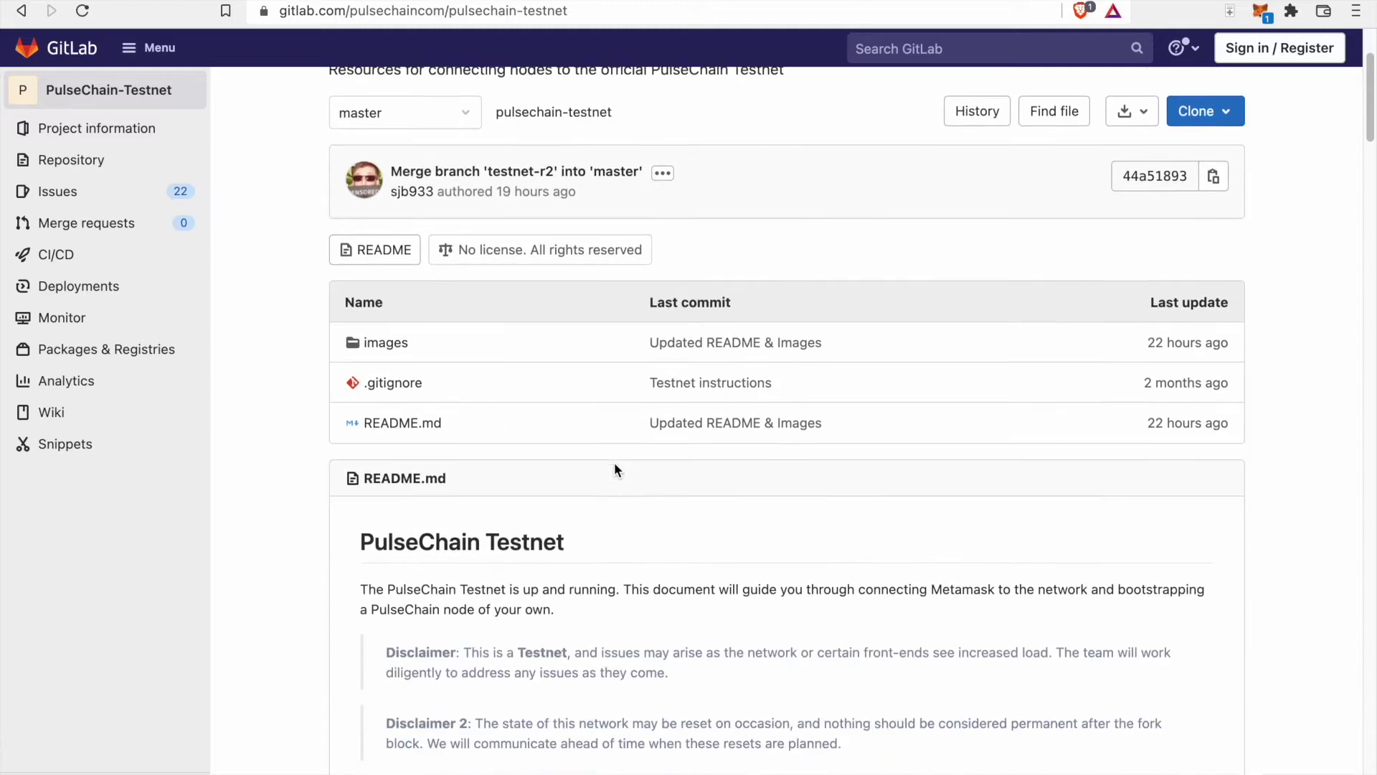
pyautogui.scroll(-4, 617, 462)
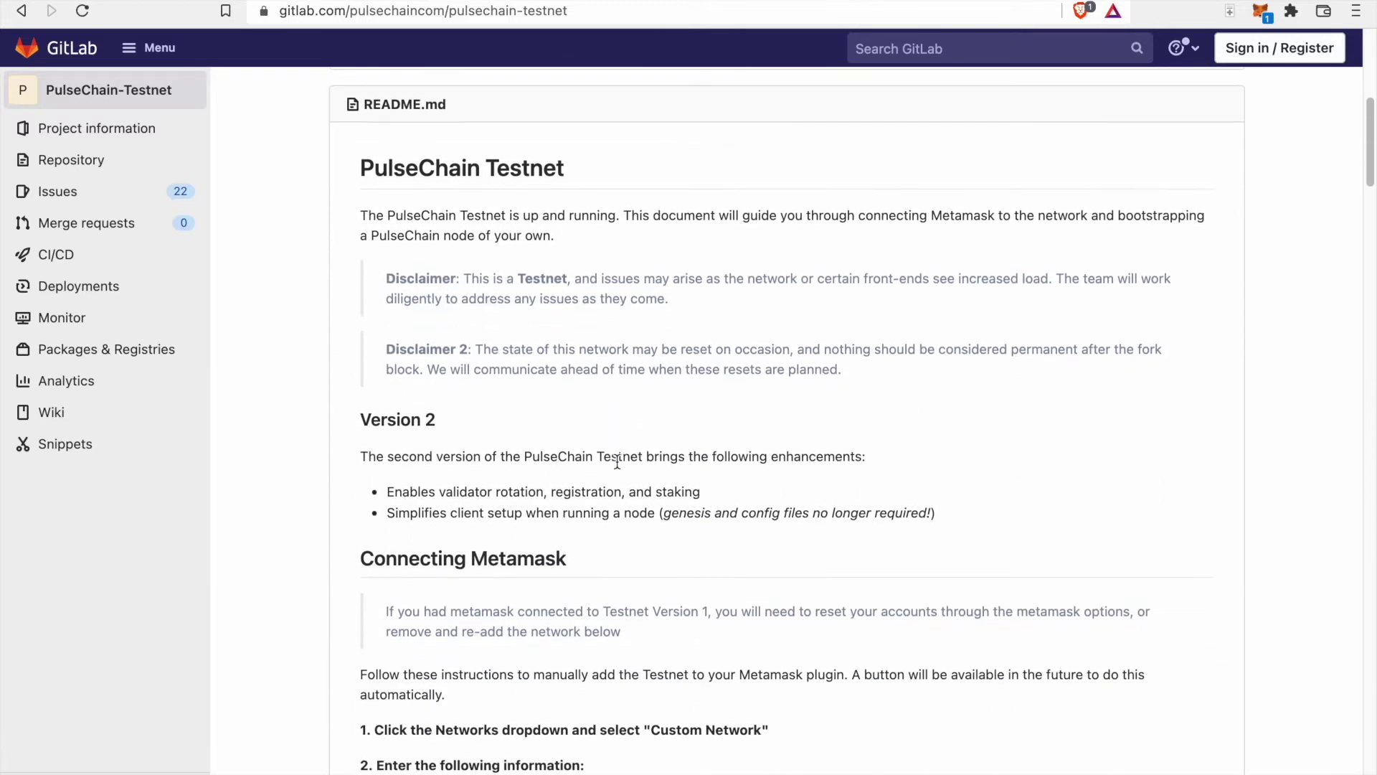
pyautogui.scroll(7, 618, 464)
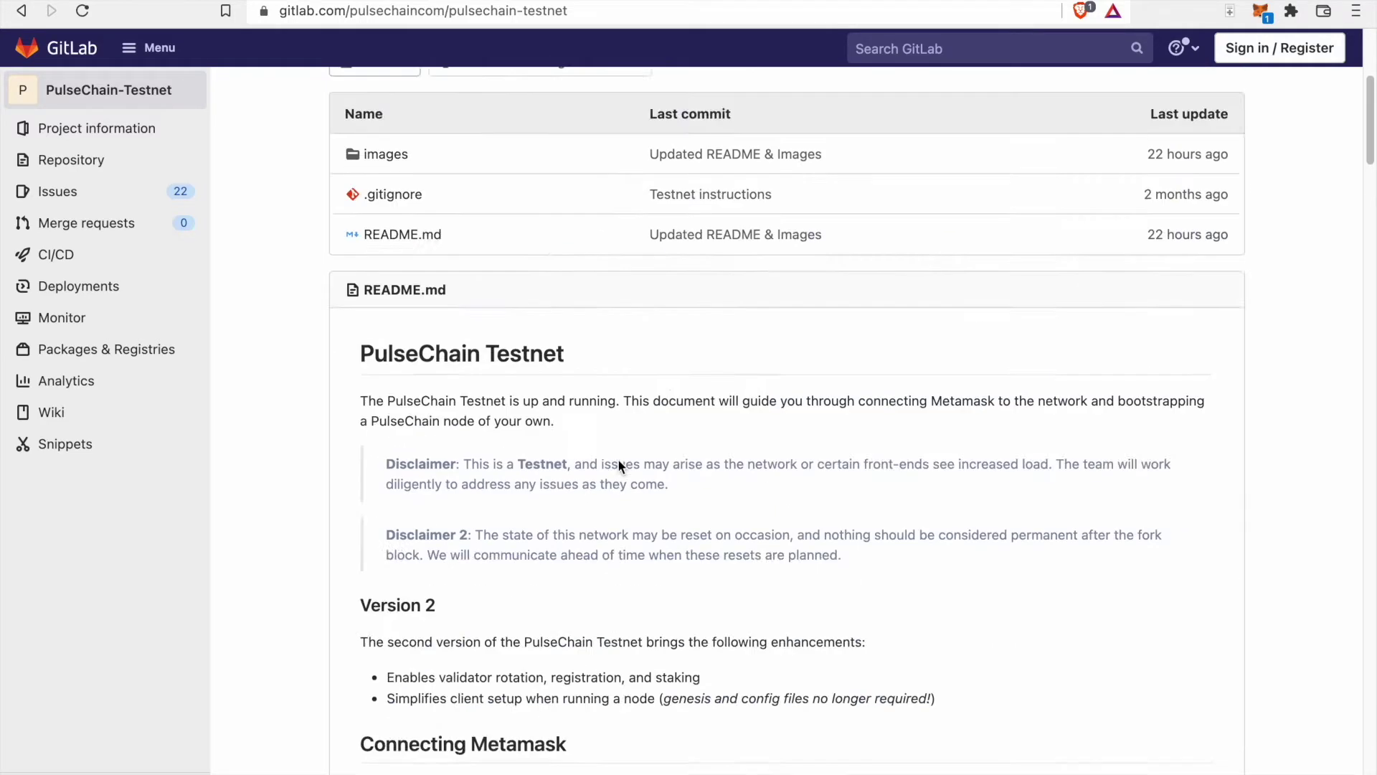
pyautogui.scroll(-2, 619, 463)
pyautogui.scroll(-2, 618, 464)
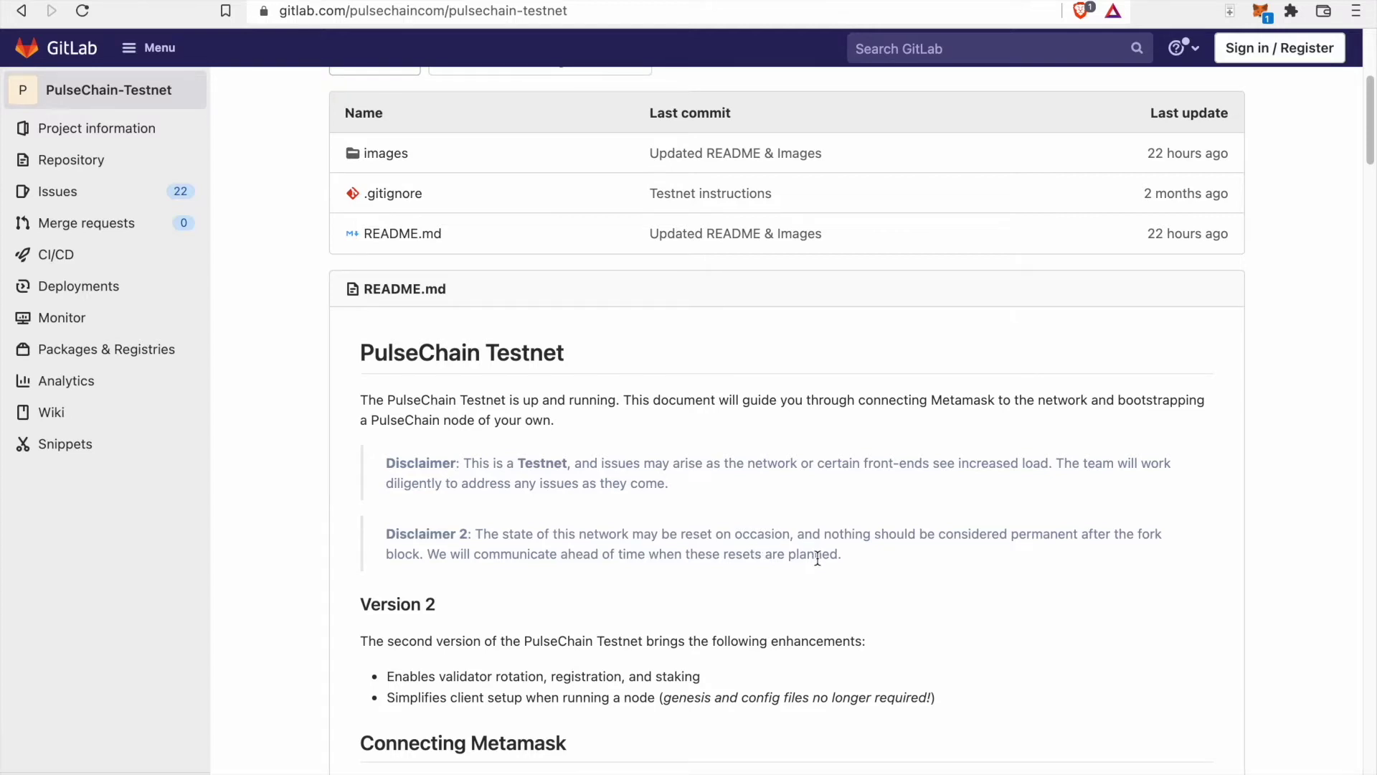
pyautogui.scroll(-3, 818, 552)
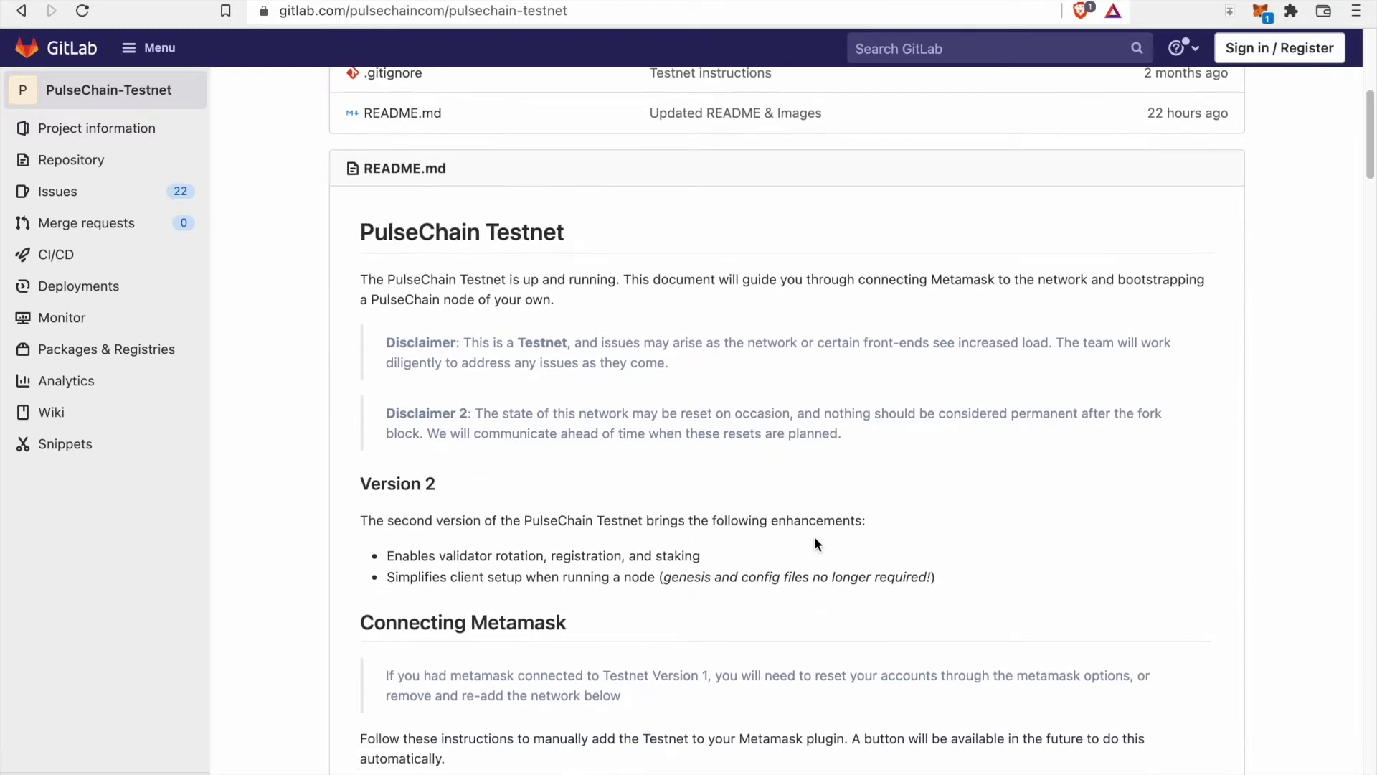
pyautogui.scroll(-10, 815, 543)
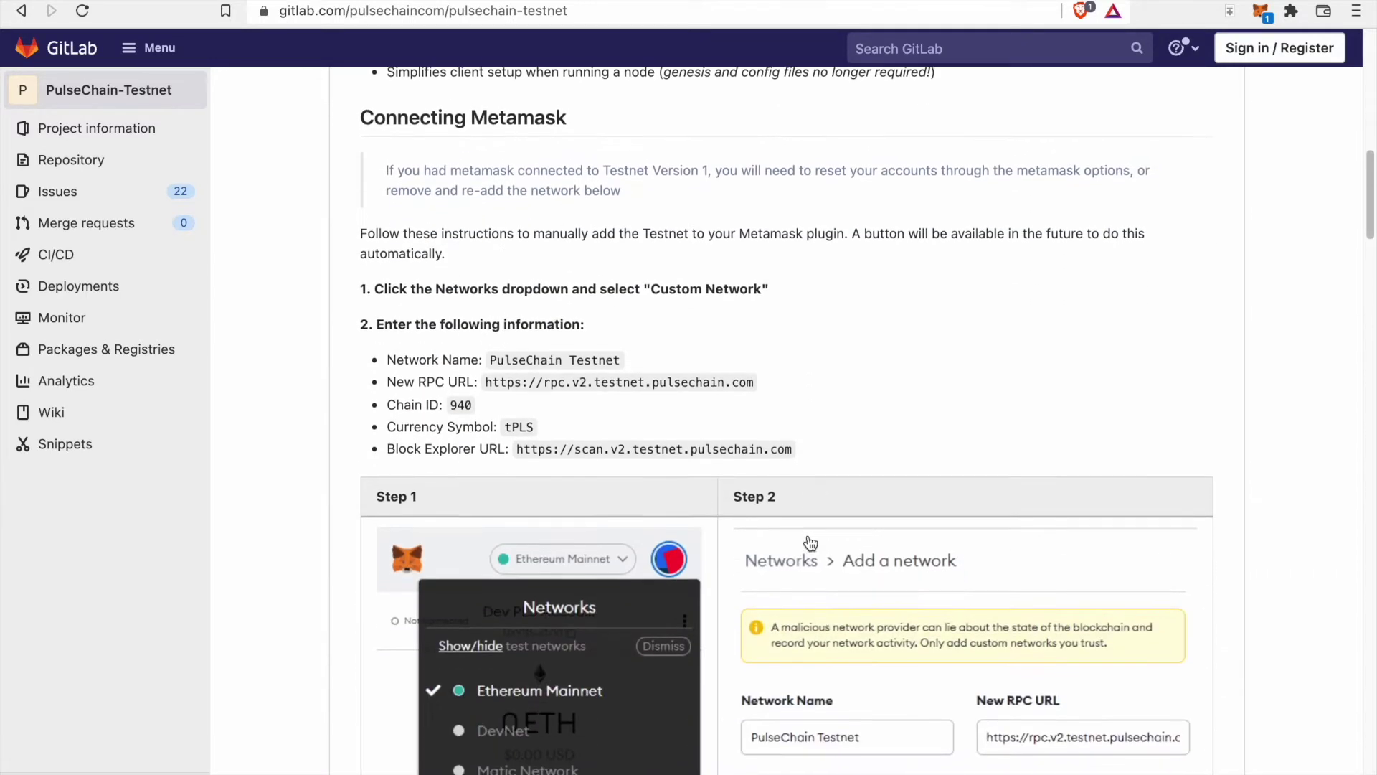
pyautogui.scroll(-2, 808, 538)
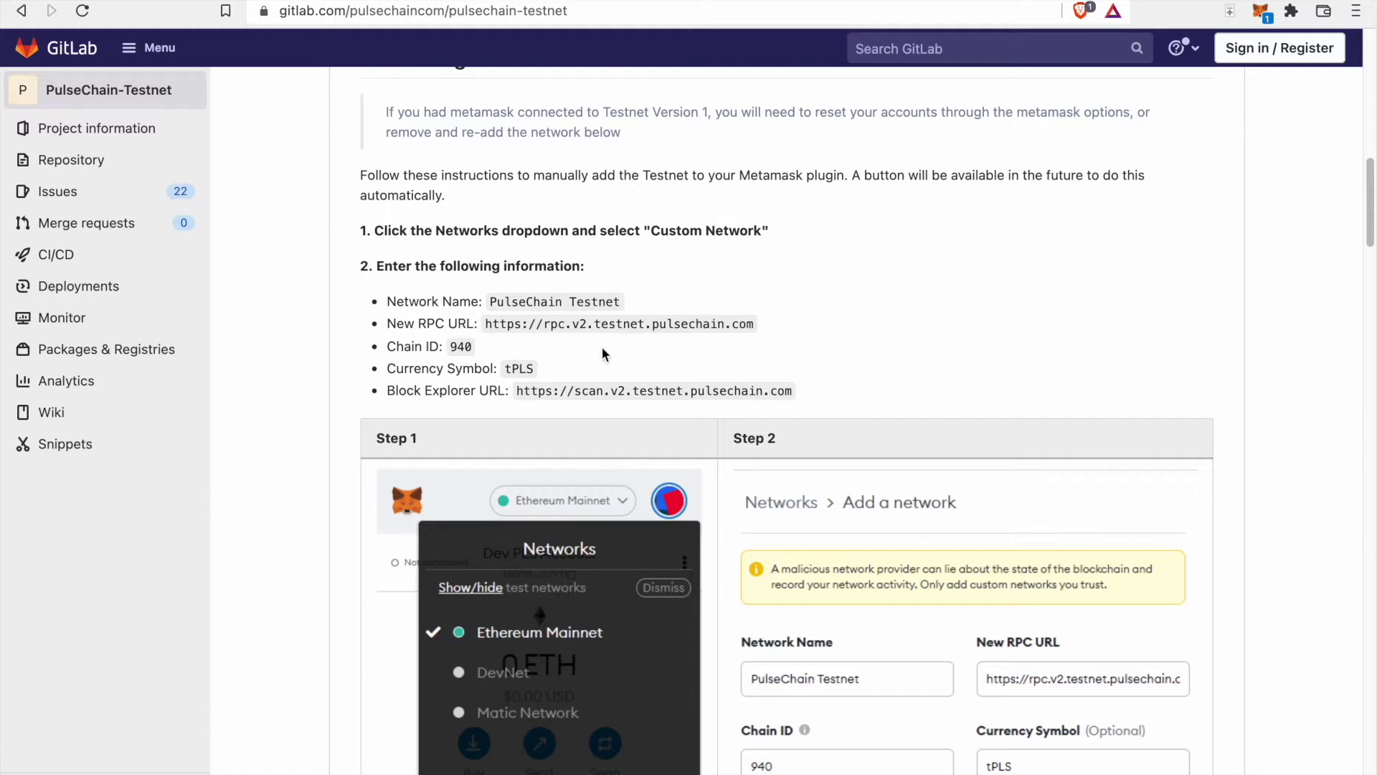
pyautogui.scroll(-3, 672, 350)
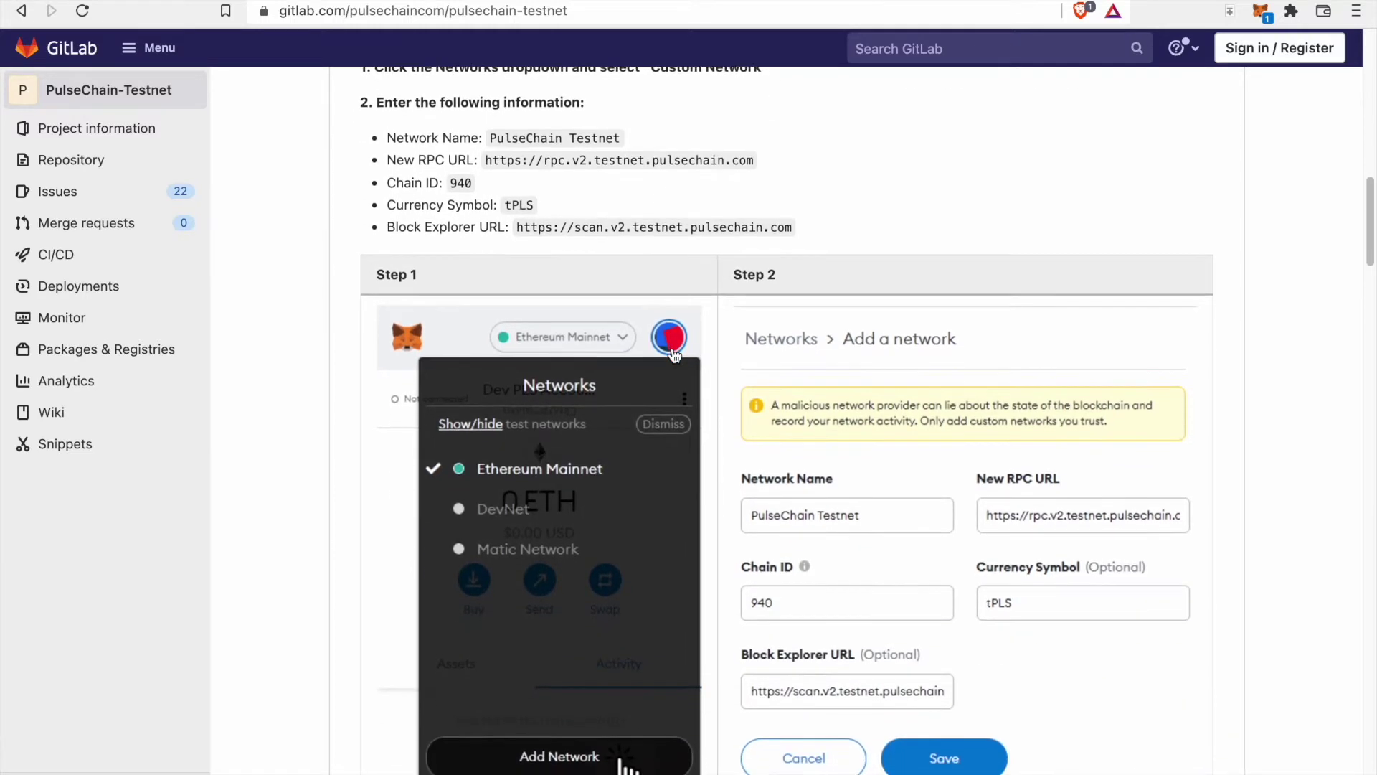
pyautogui.scroll(-2, 674, 354)
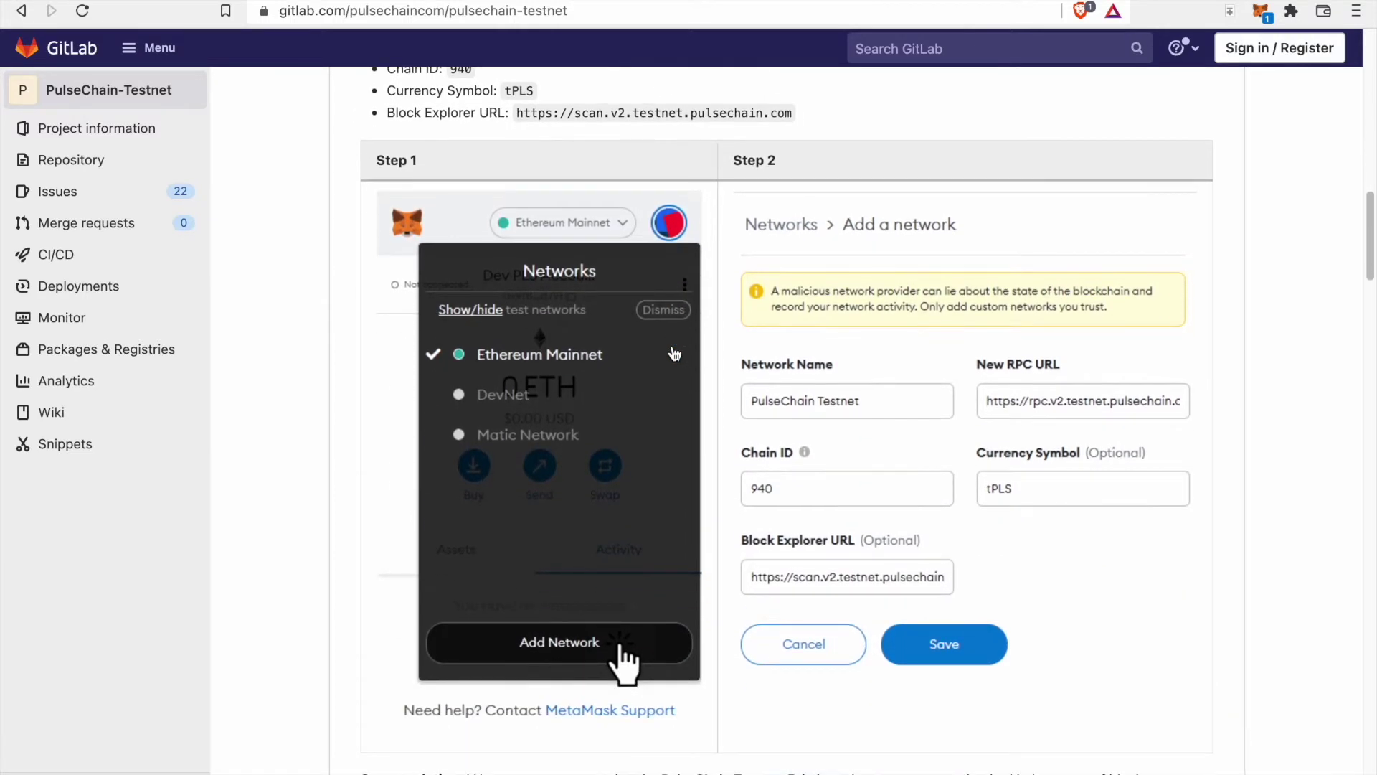
pyautogui.scroll(-1, 675, 355)
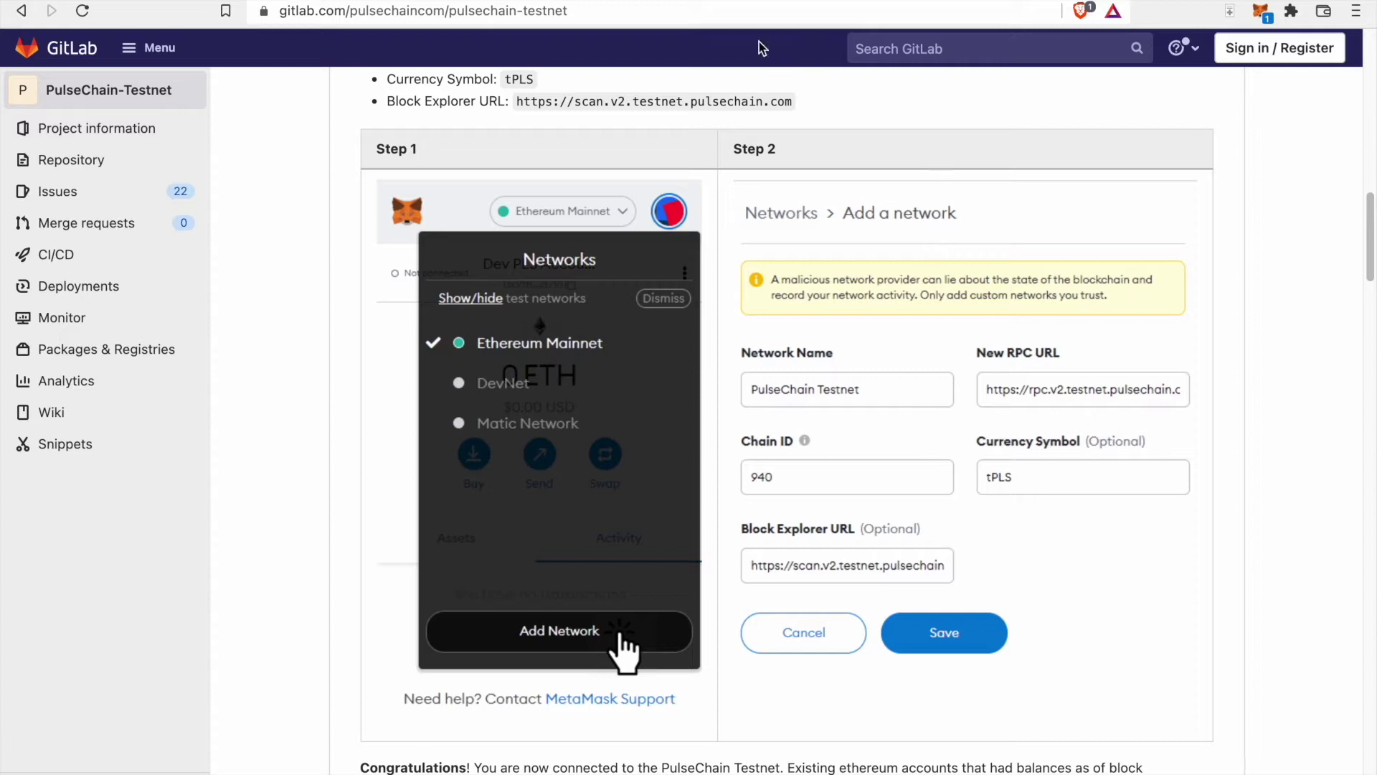
# - Unlock MetaMask with the wallet password and open the Add a network form
pyautogui.click(739, 2)
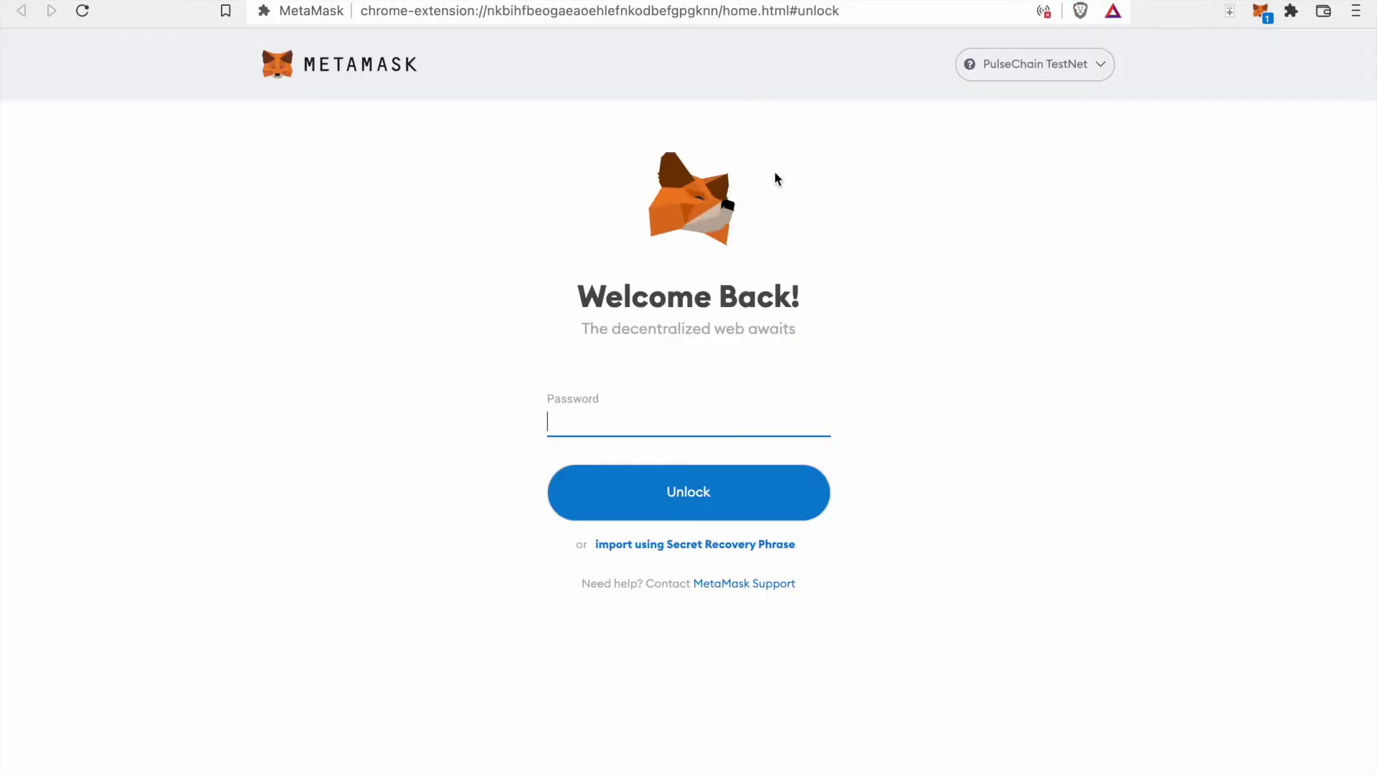
pyautogui.write('*')
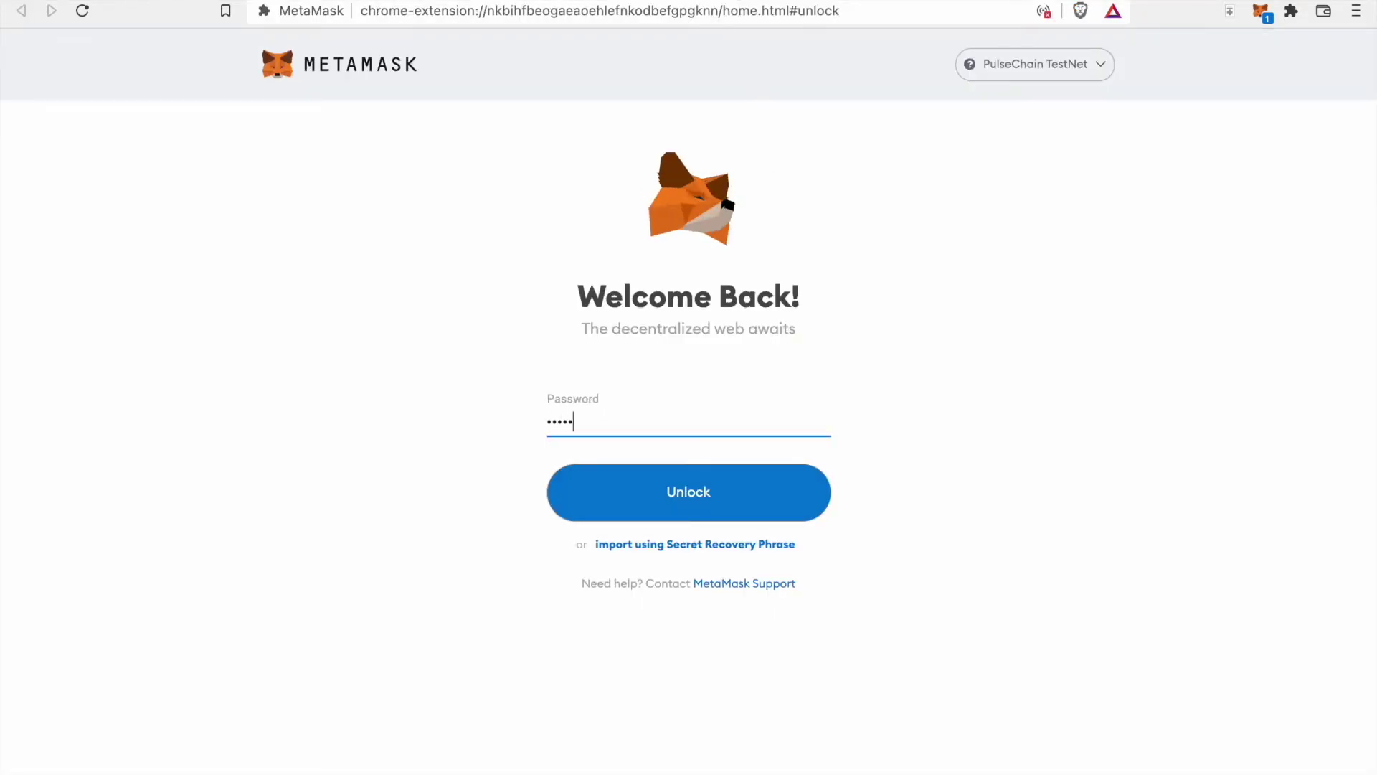
pyautogui.press('Return')
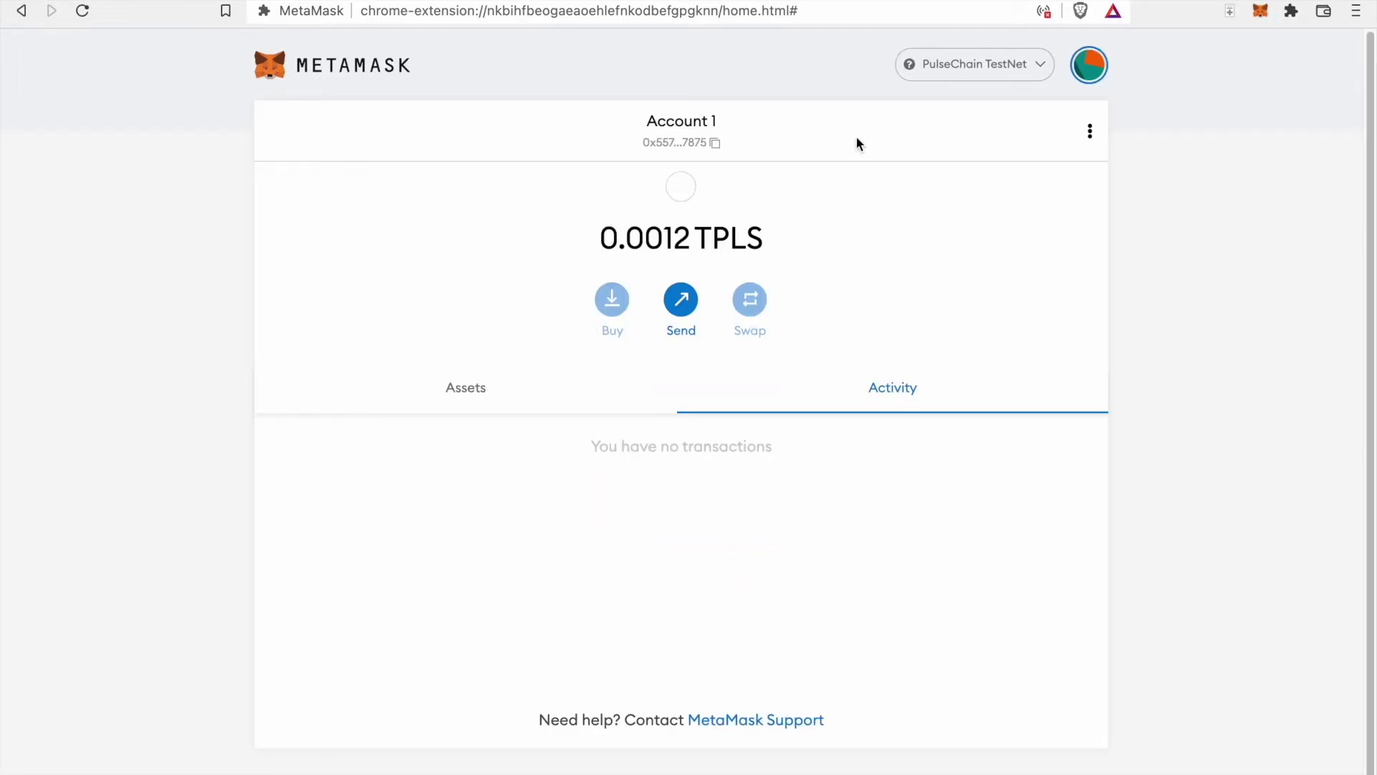
pyautogui.click(1012, 72)
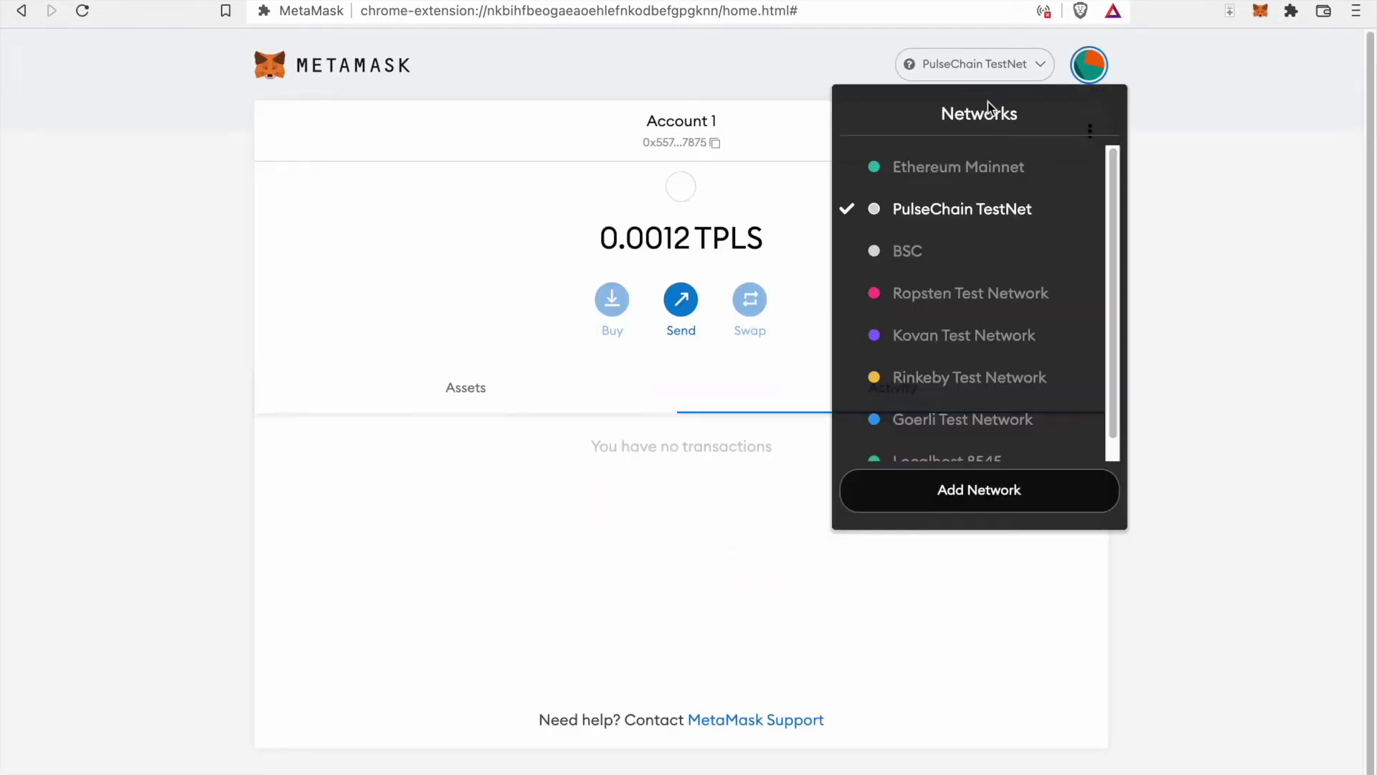
pyautogui.click(995, 491)
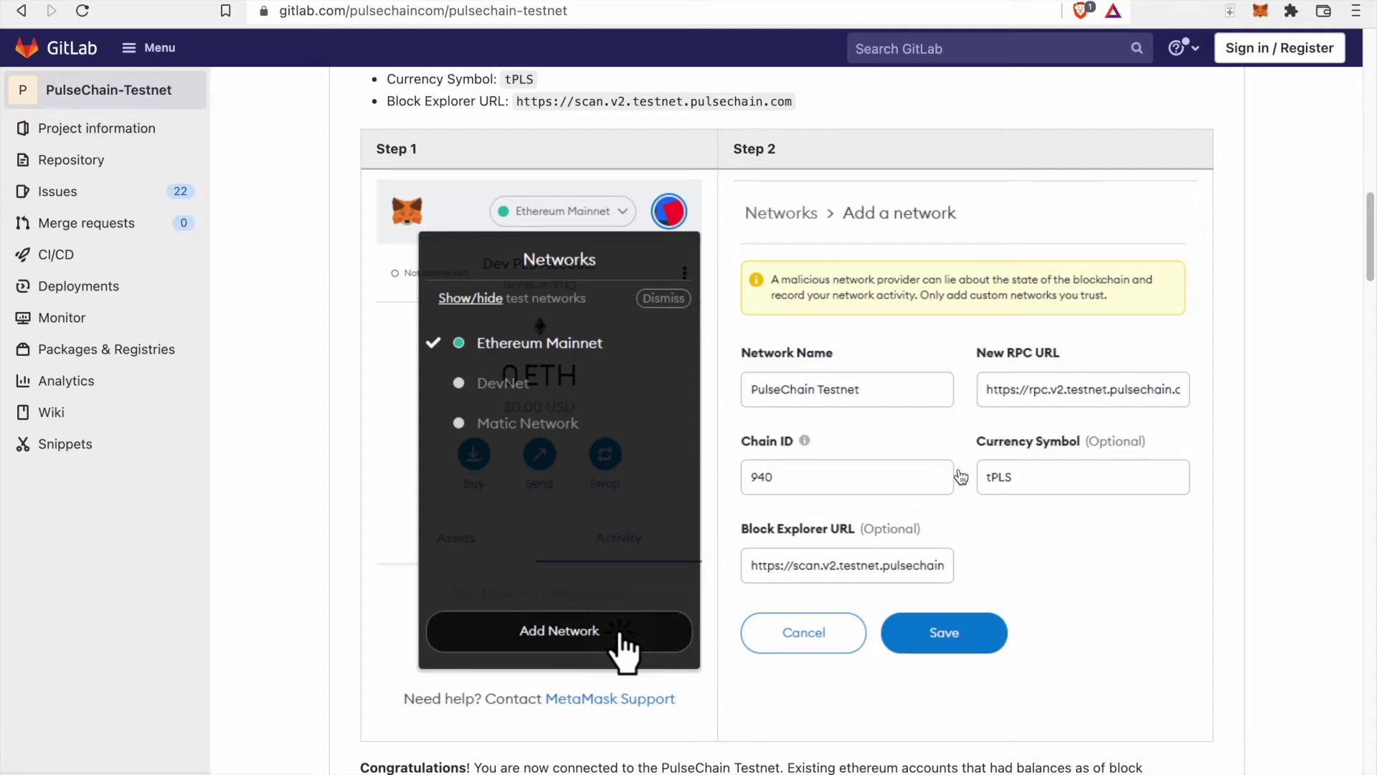
# - Scroll the GitLab README to re-check the testnet's network values
pyautogui.scroll(4, 935, 354)
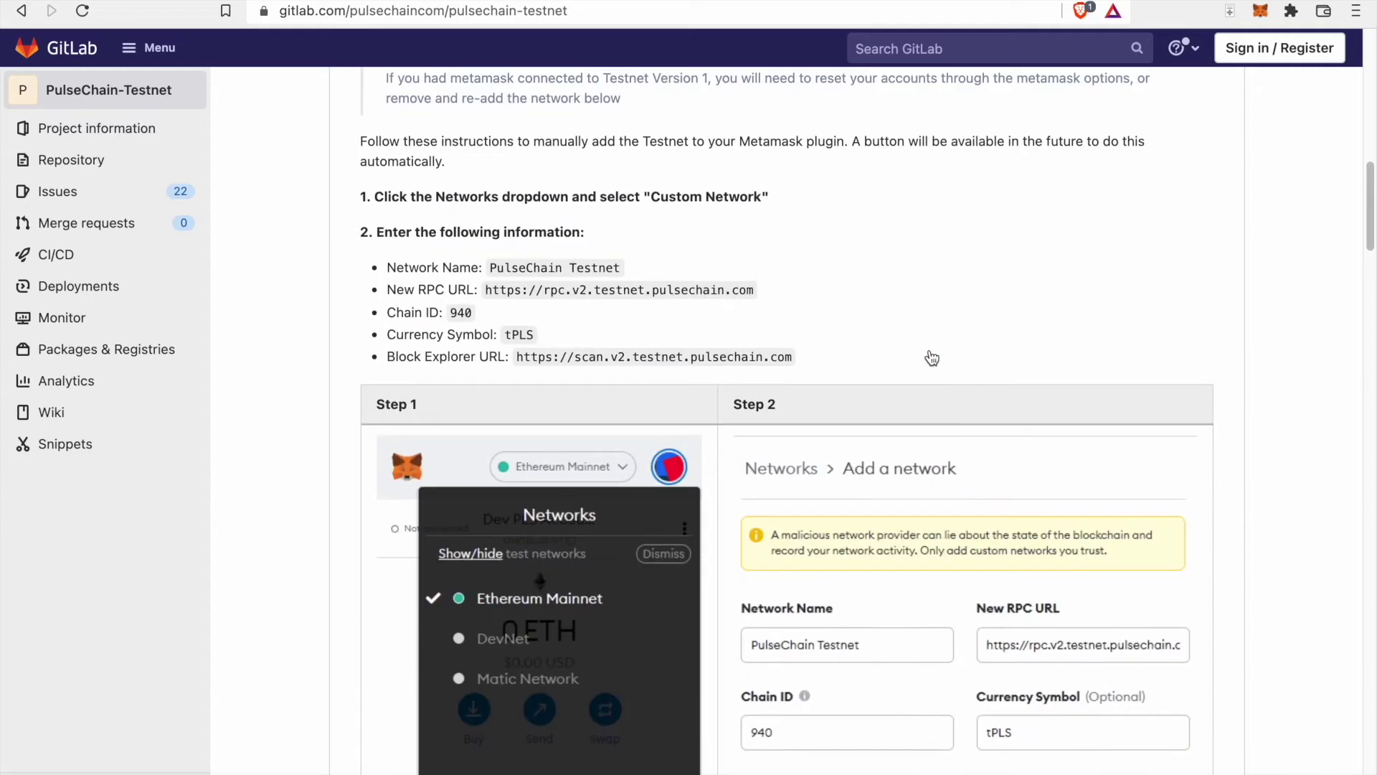
pyautogui.scroll(-3, 899, 466)
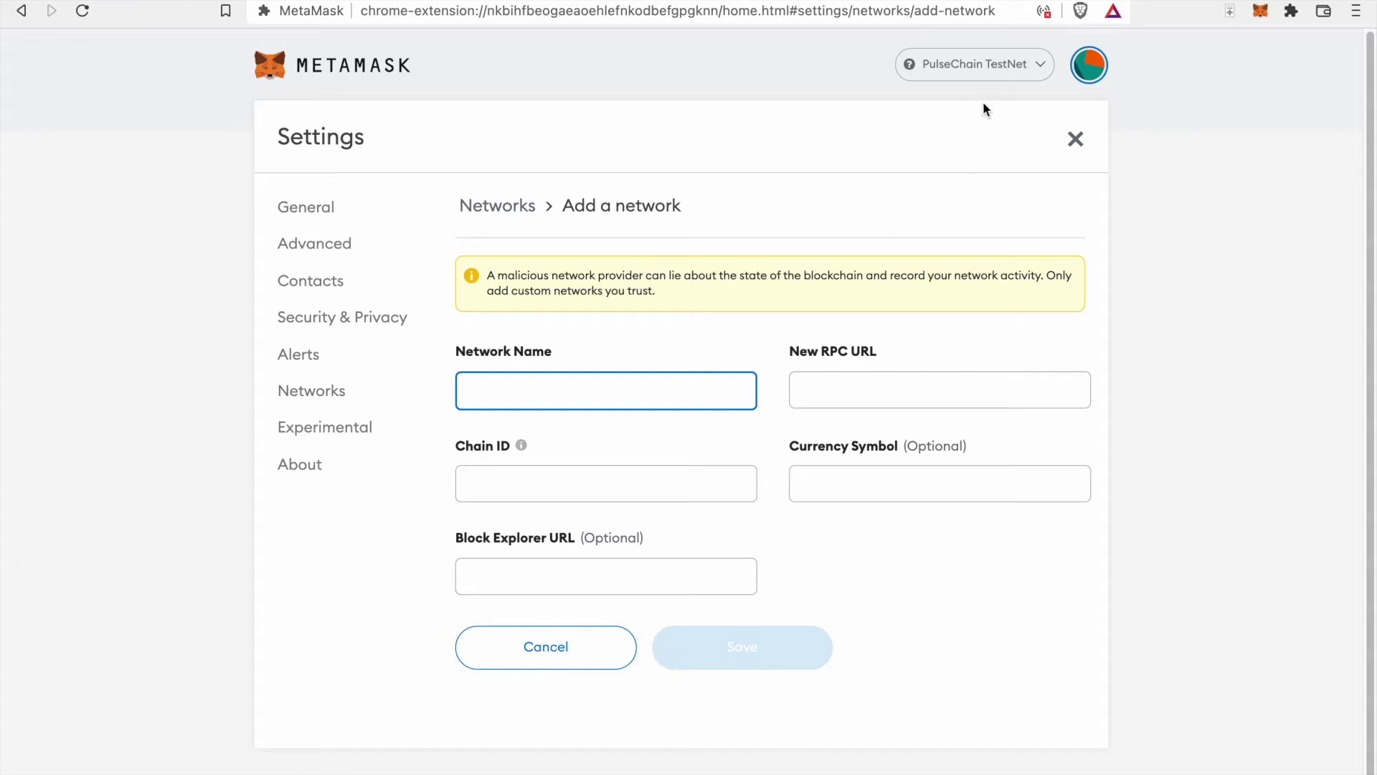
# - Select the PulseChain TestNet network, close Settings and switch to Account 2
pyautogui.click(1002, 77)
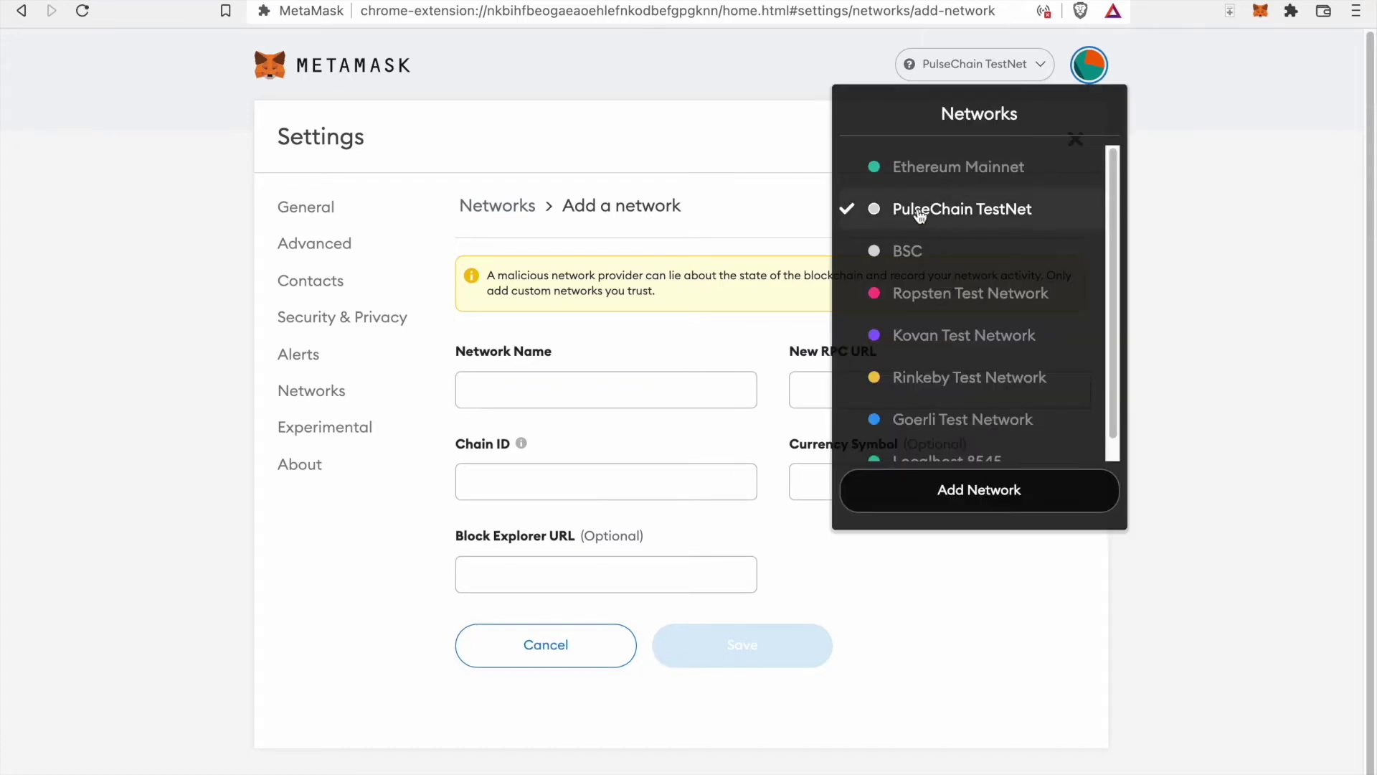
pyautogui.click(974, 209)
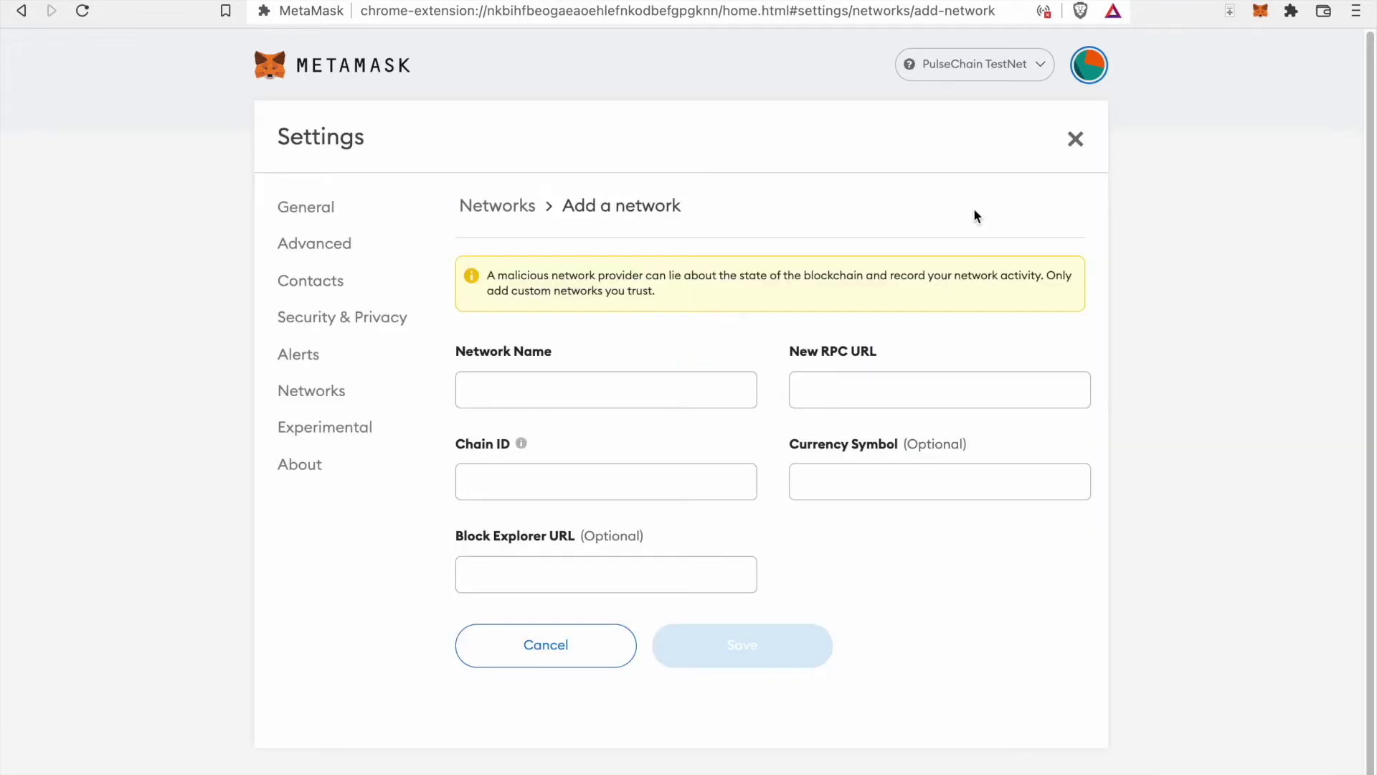
pyautogui.click(1074, 139)
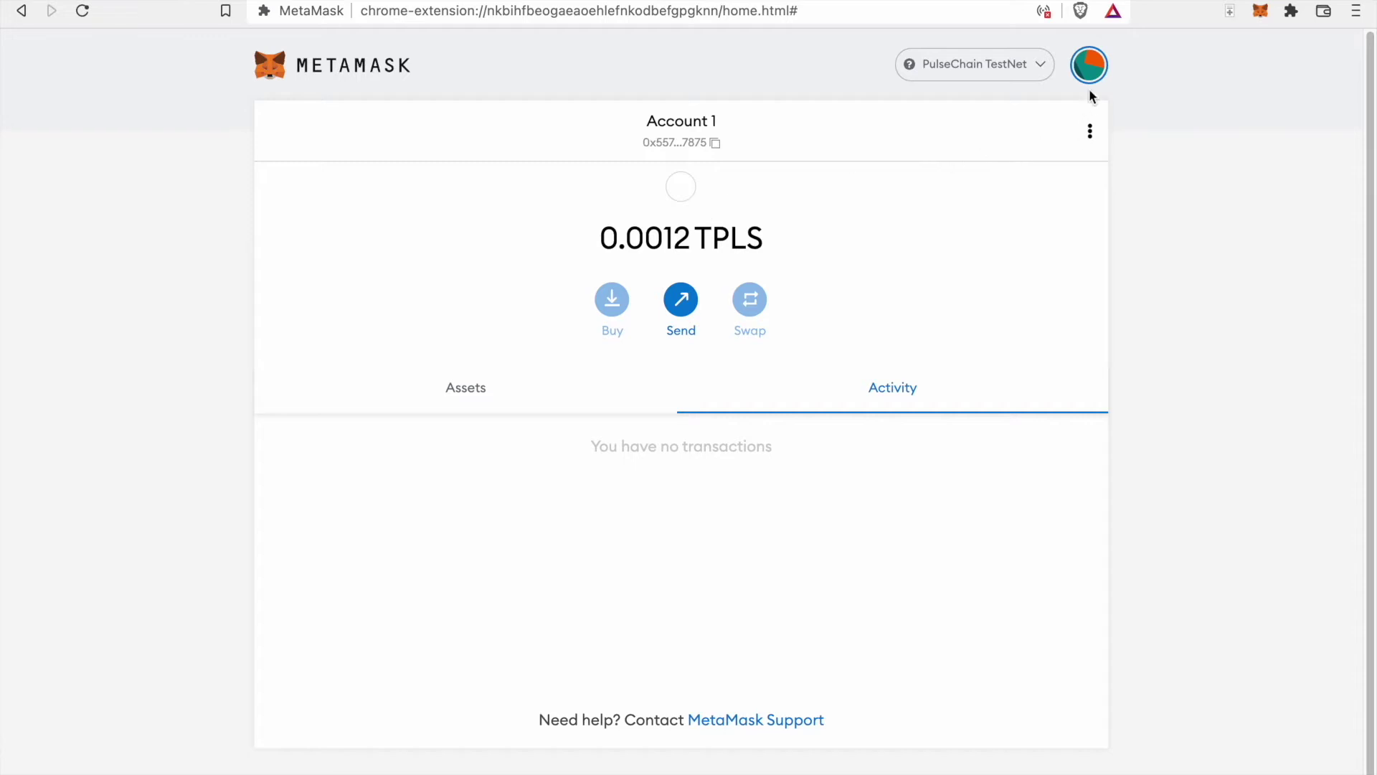
pyautogui.click(1089, 65)
pyautogui.click(1002, 251)
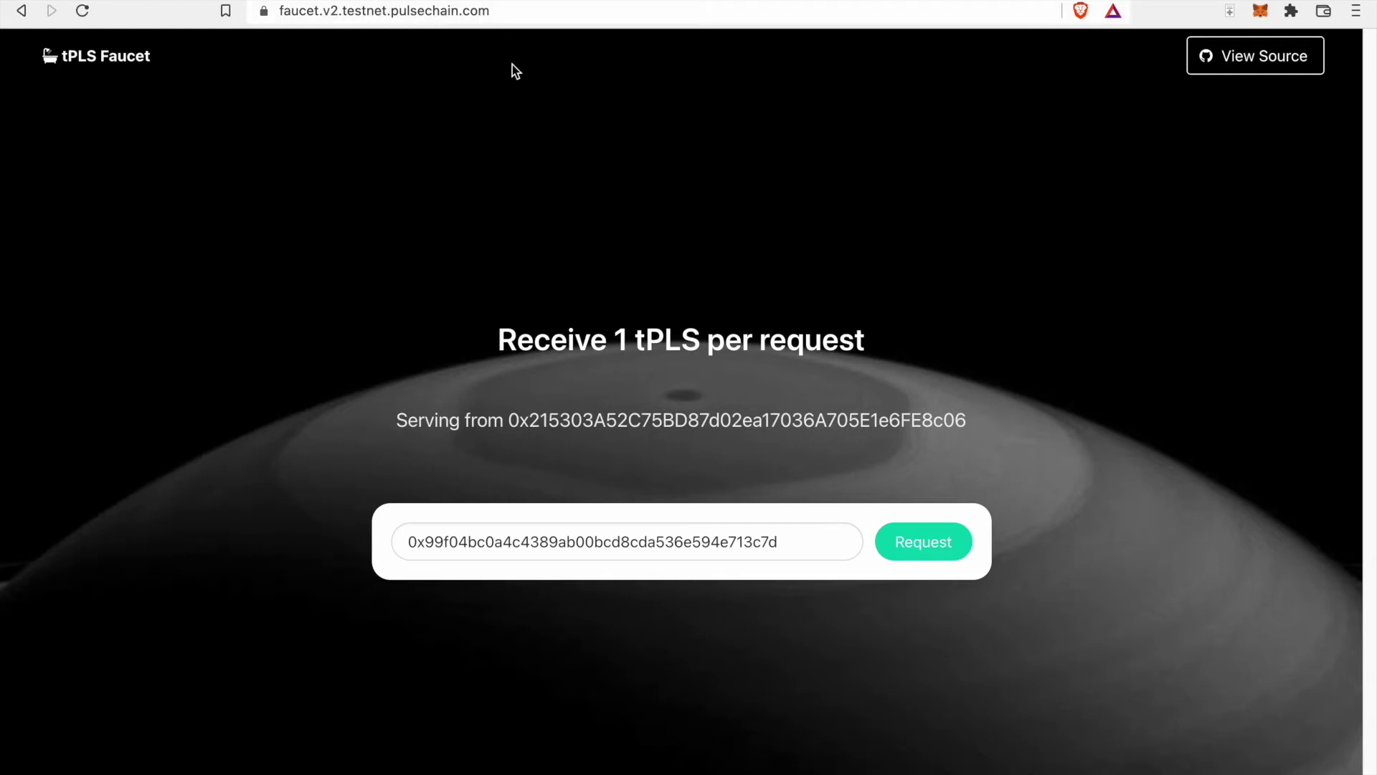
# - Request 1 tPLS from the faucet, dismiss the rate-limit notice and return to MetaMask
pyautogui.click(940, 547)
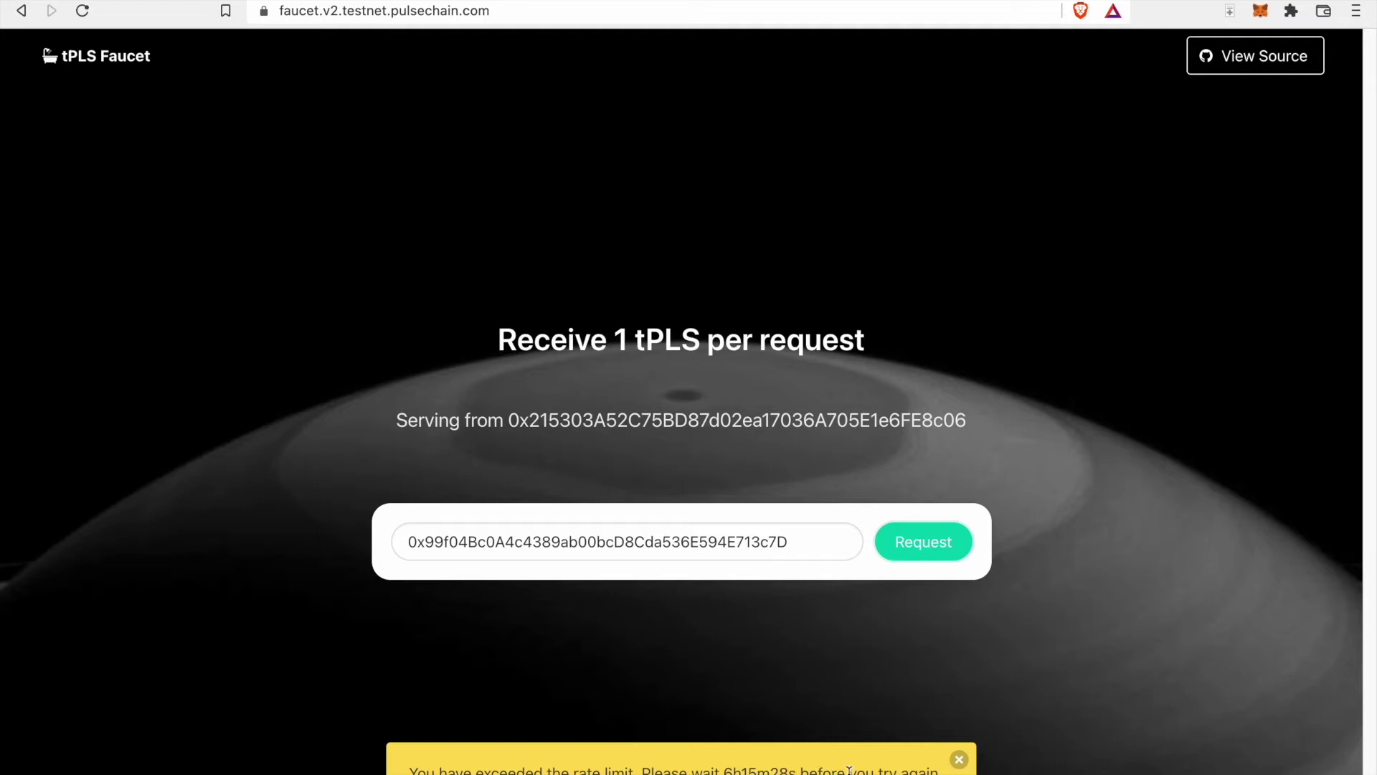
pyautogui.click(960, 759)
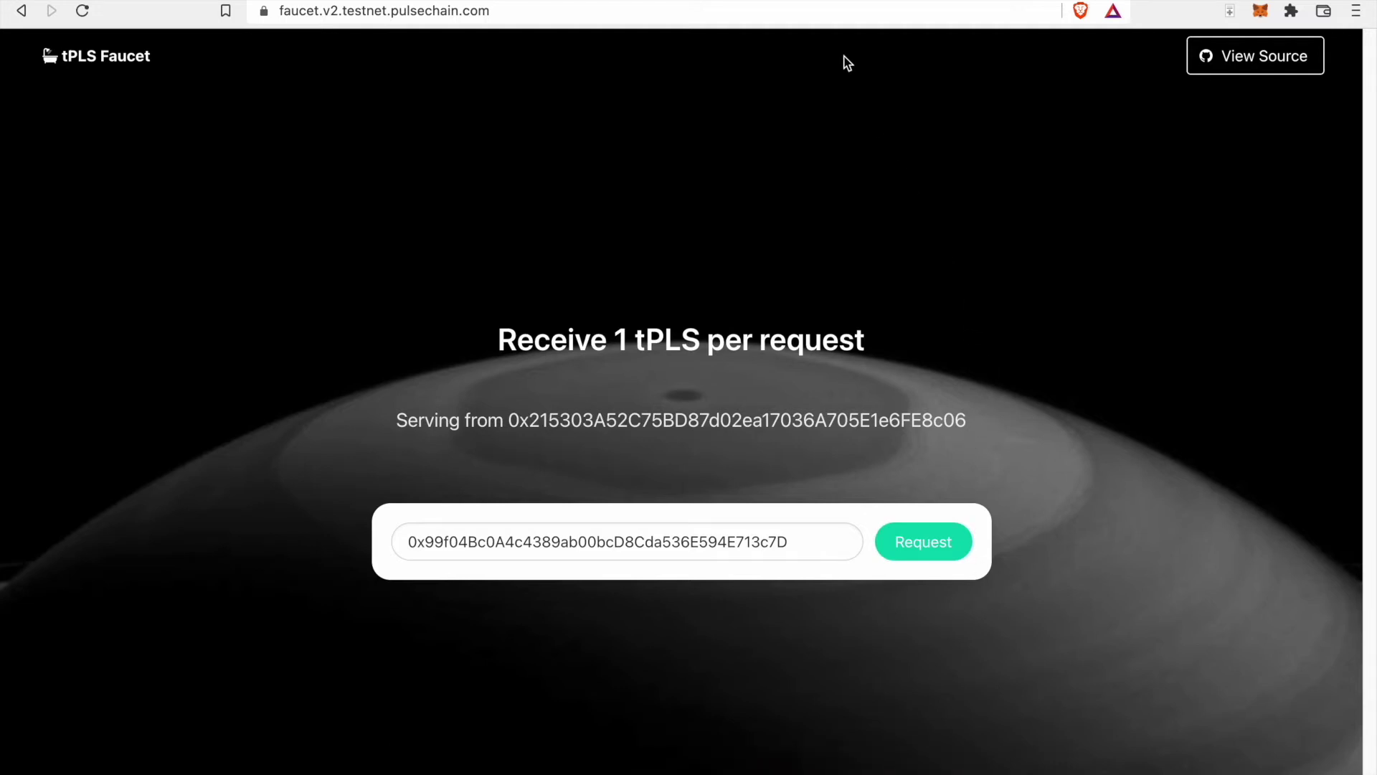
pyautogui.click(777, 2)
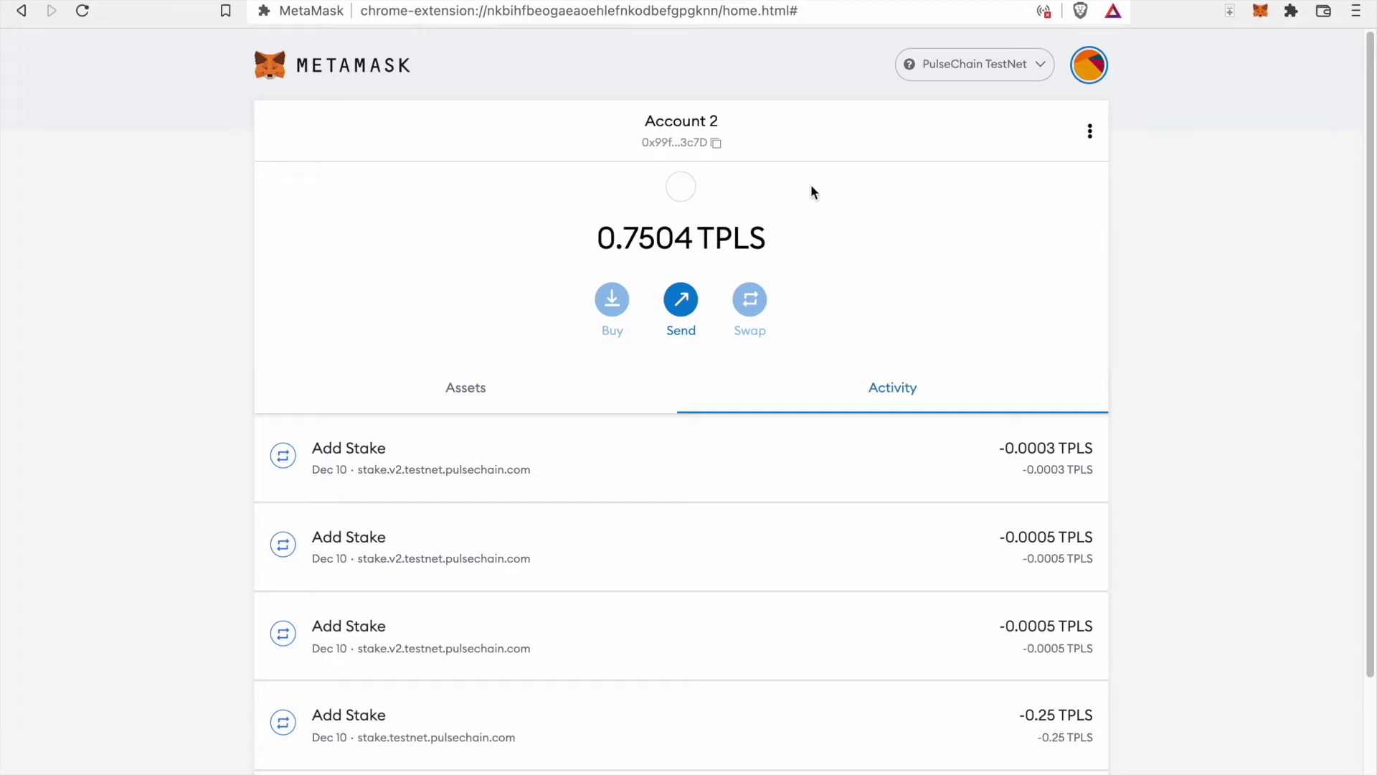
# - Transfer 0.25 TPLS from Account 2 to Account 1, then load the PulseChain staking site
pyautogui.click(686, 307)
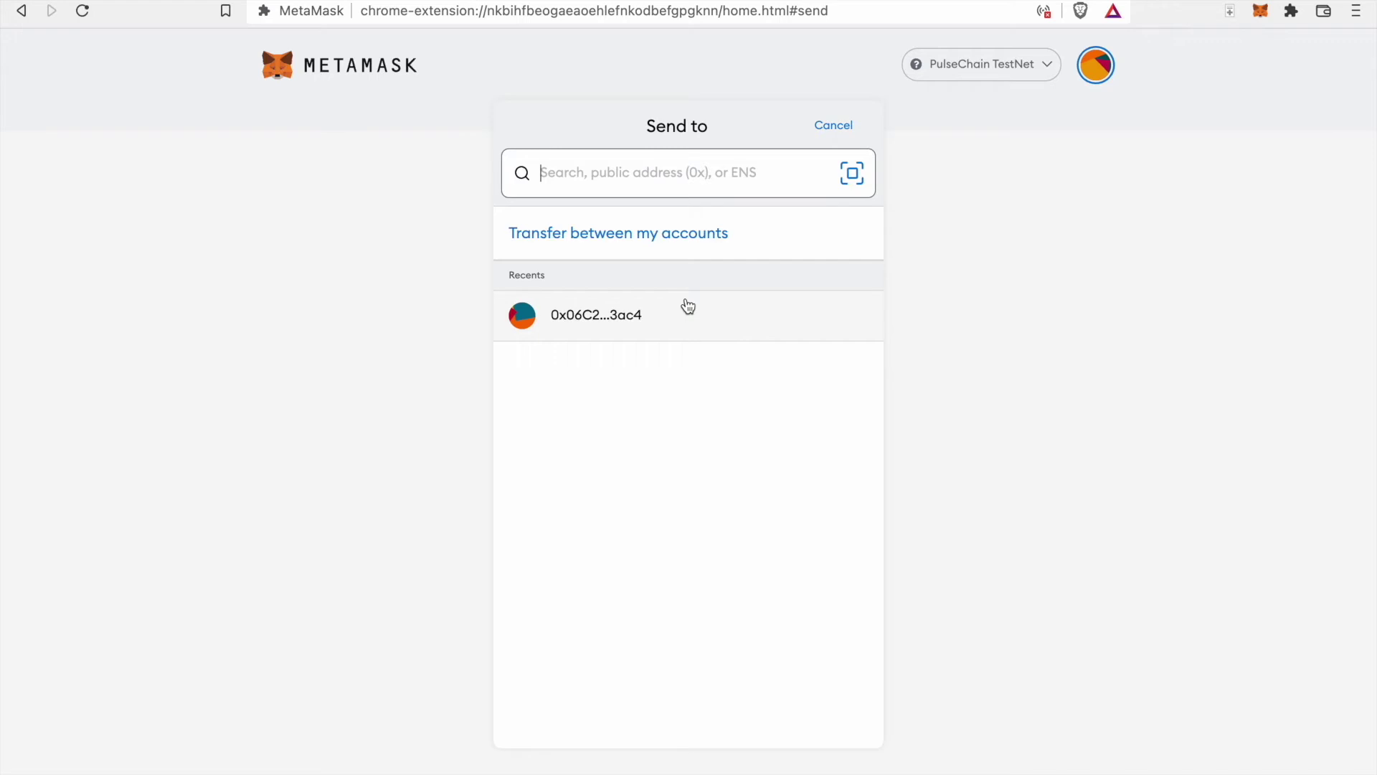
pyautogui.click(631, 246)
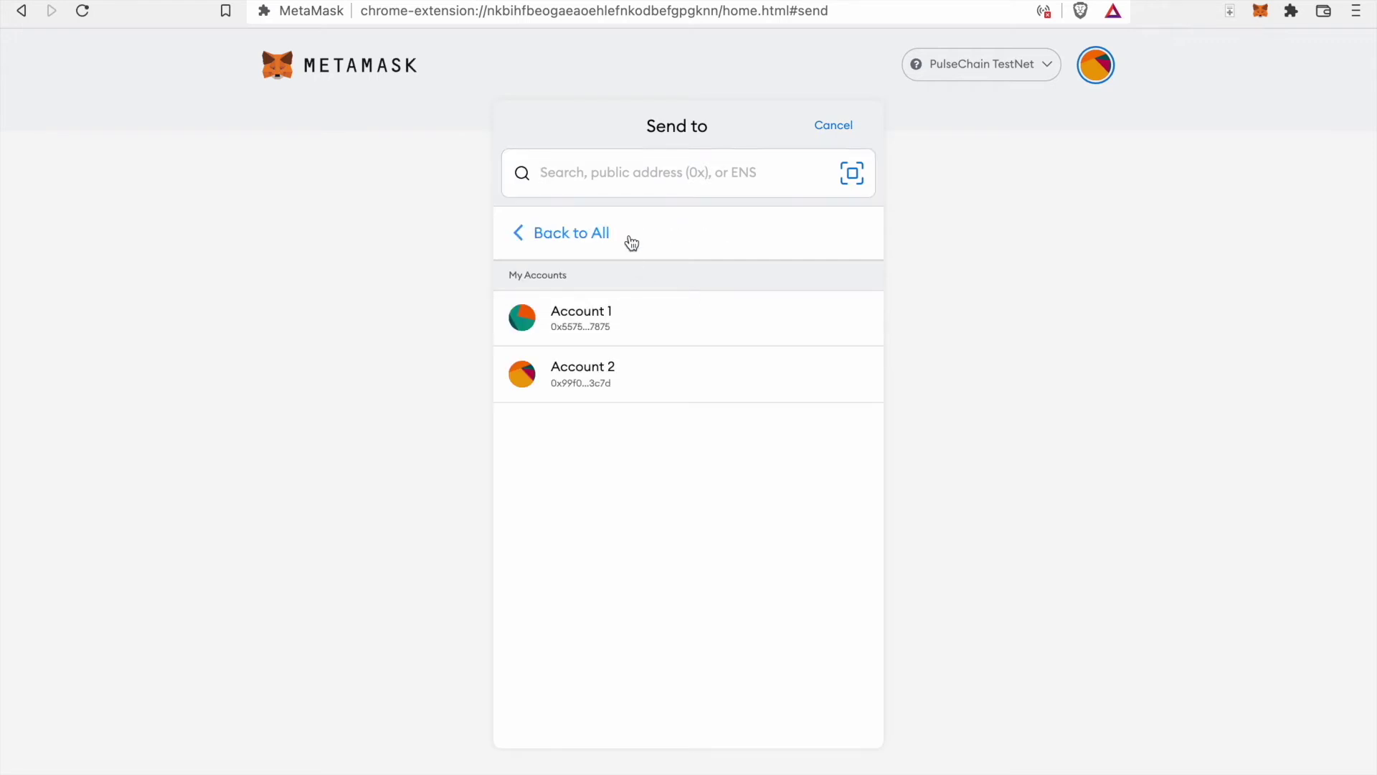
pyautogui.click(608, 324)
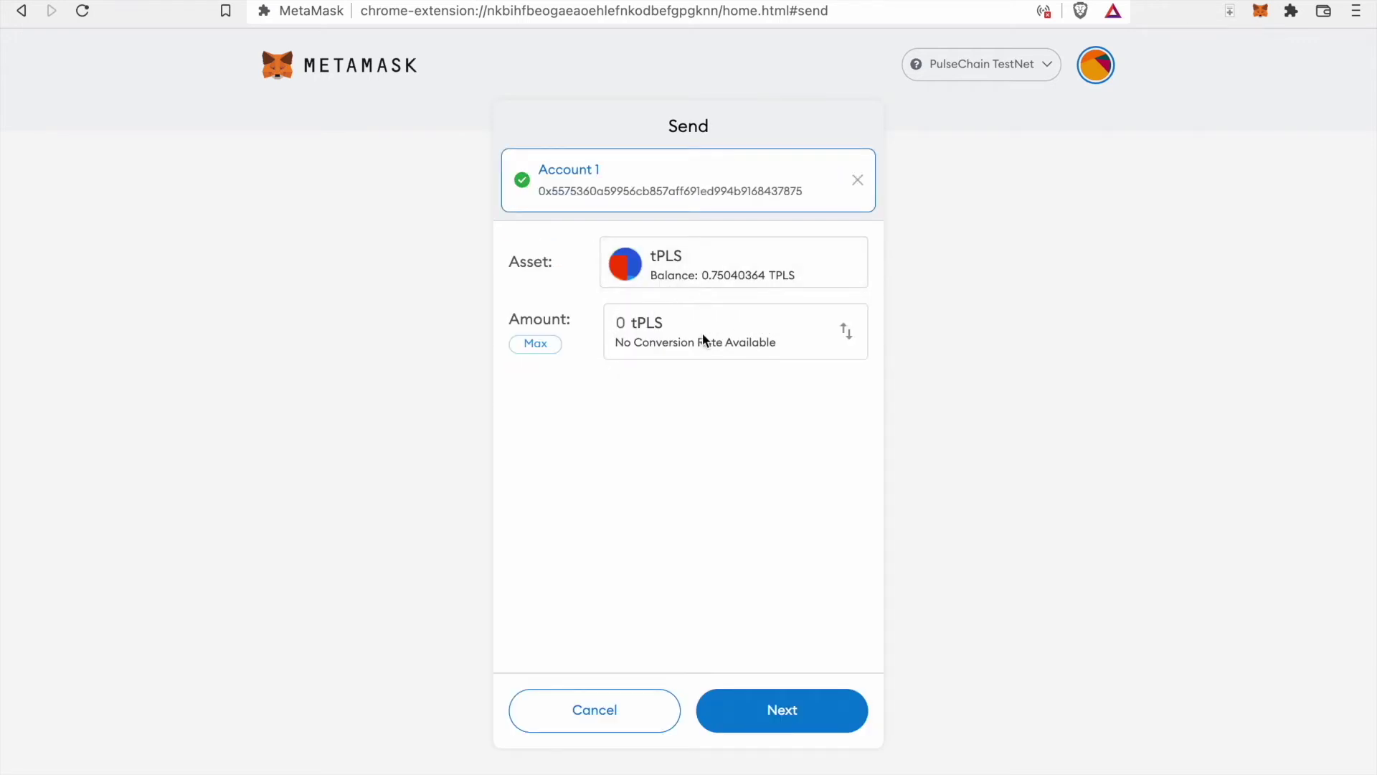
pyautogui.press('Delete')
pyautogui.write('.25')
pyautogui.click(779, 716)
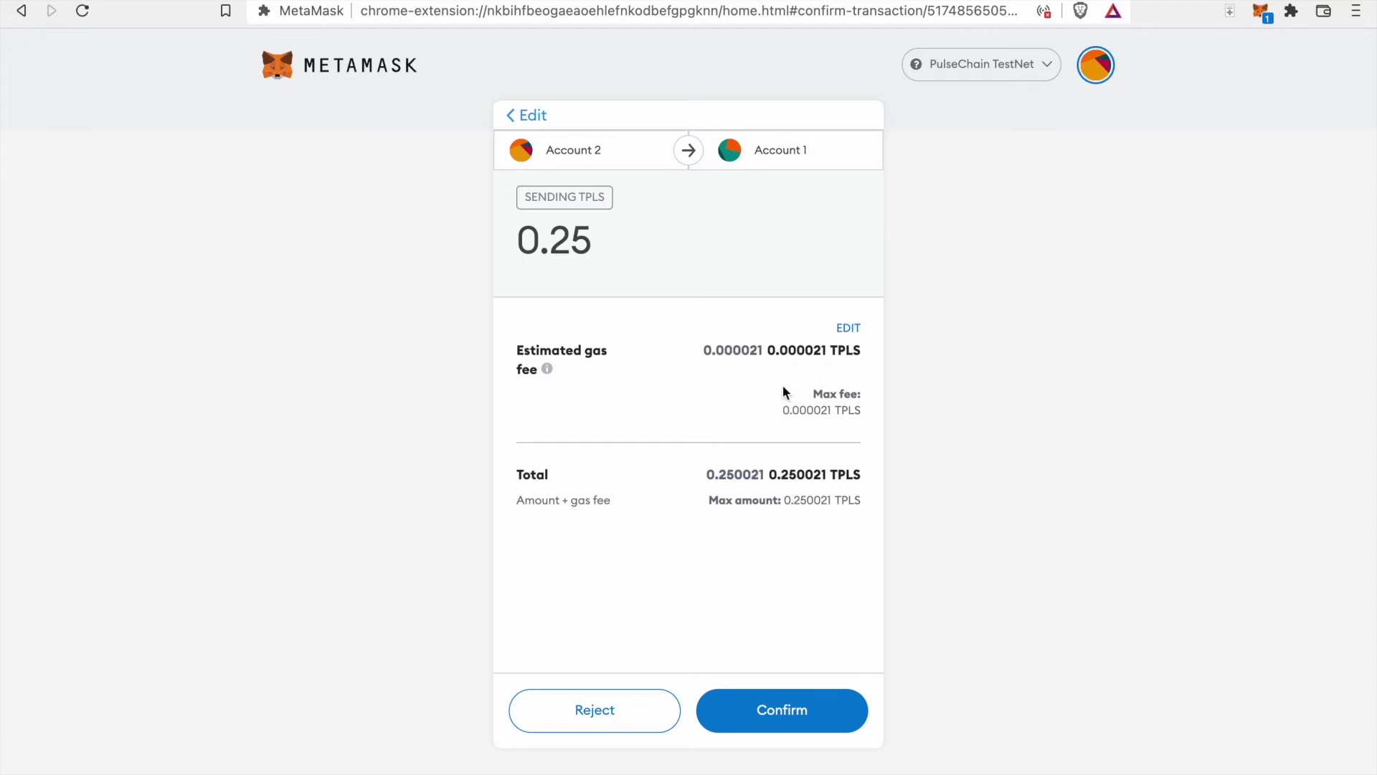
pyautogui.click(795, 707)
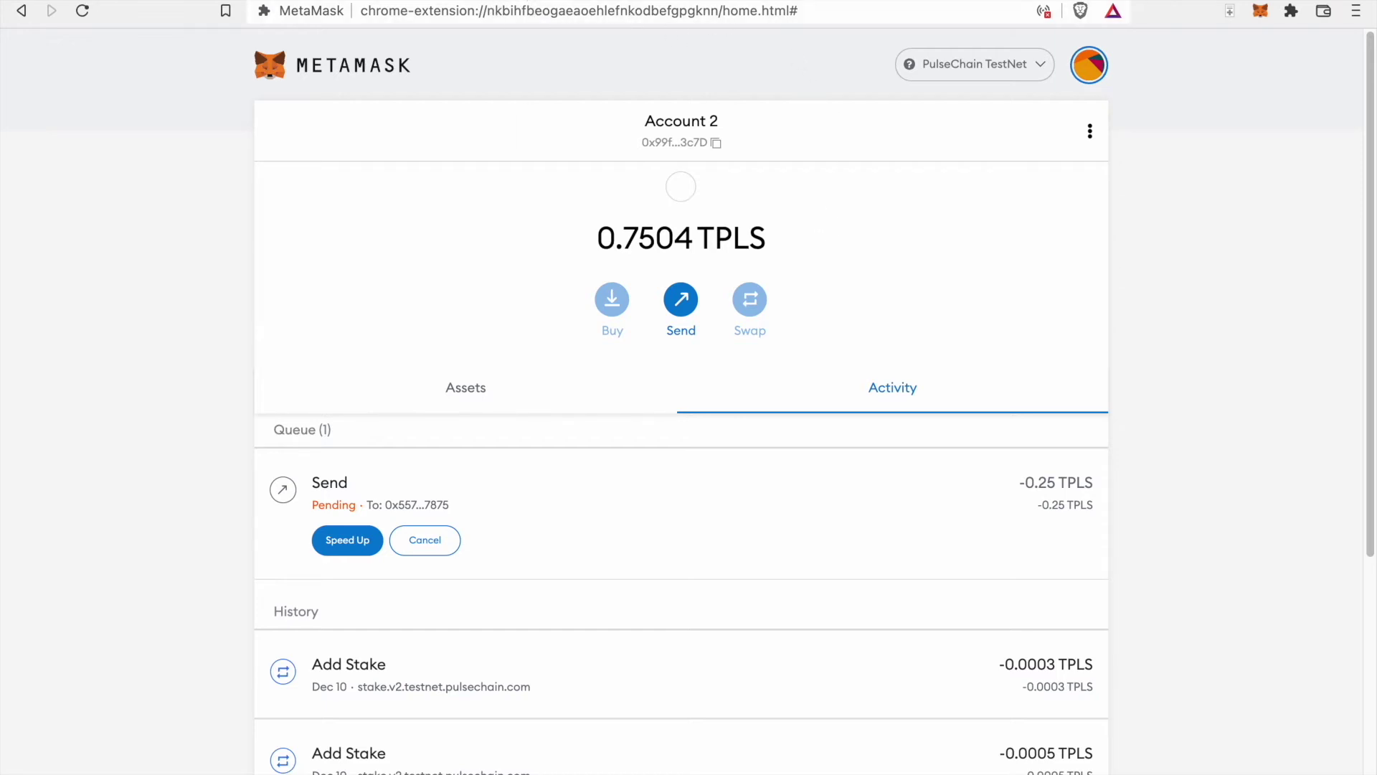
pyautogui.click(514, 10)
pyautogui.press('Return')
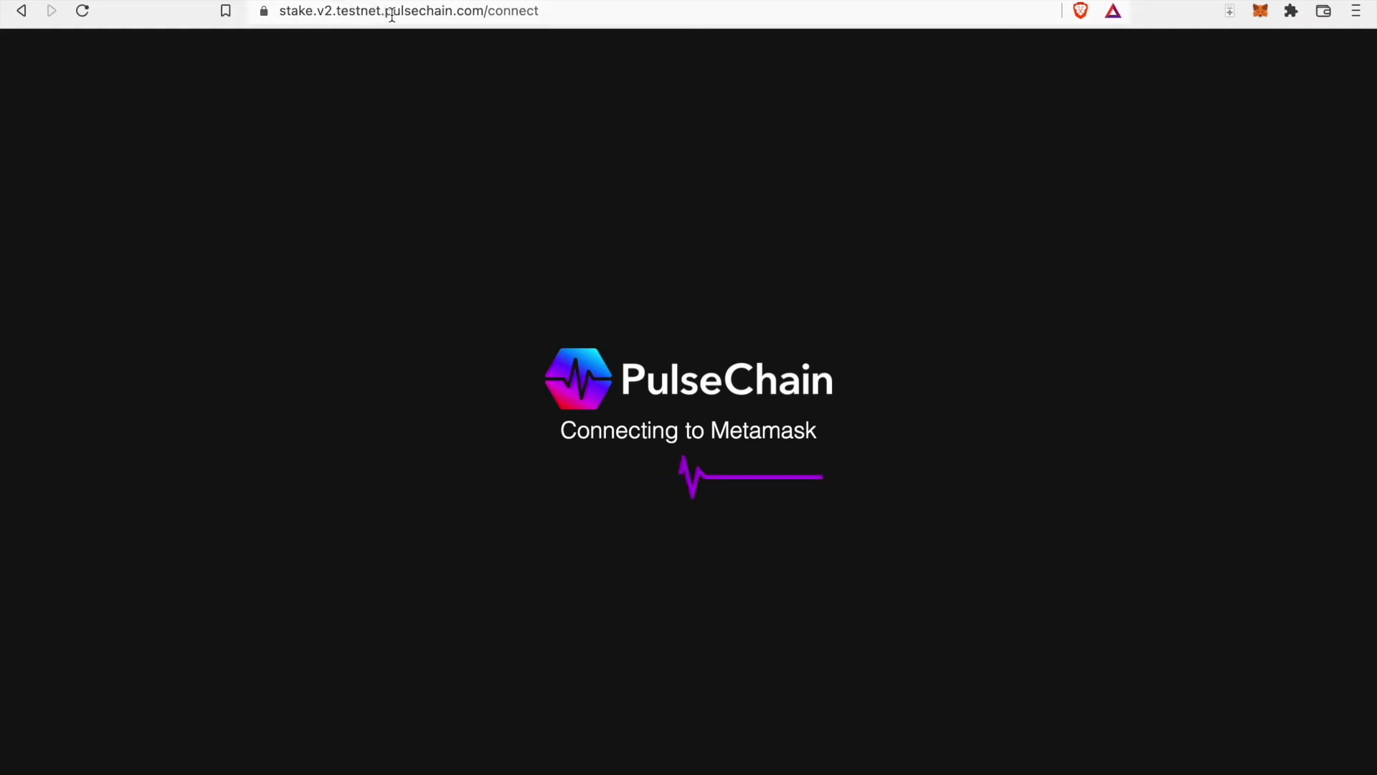
# - Strip /connect from the staking site's URL to load its main validators page
pyautogui.click(547, 11)
pyautogui.click(546, 10)
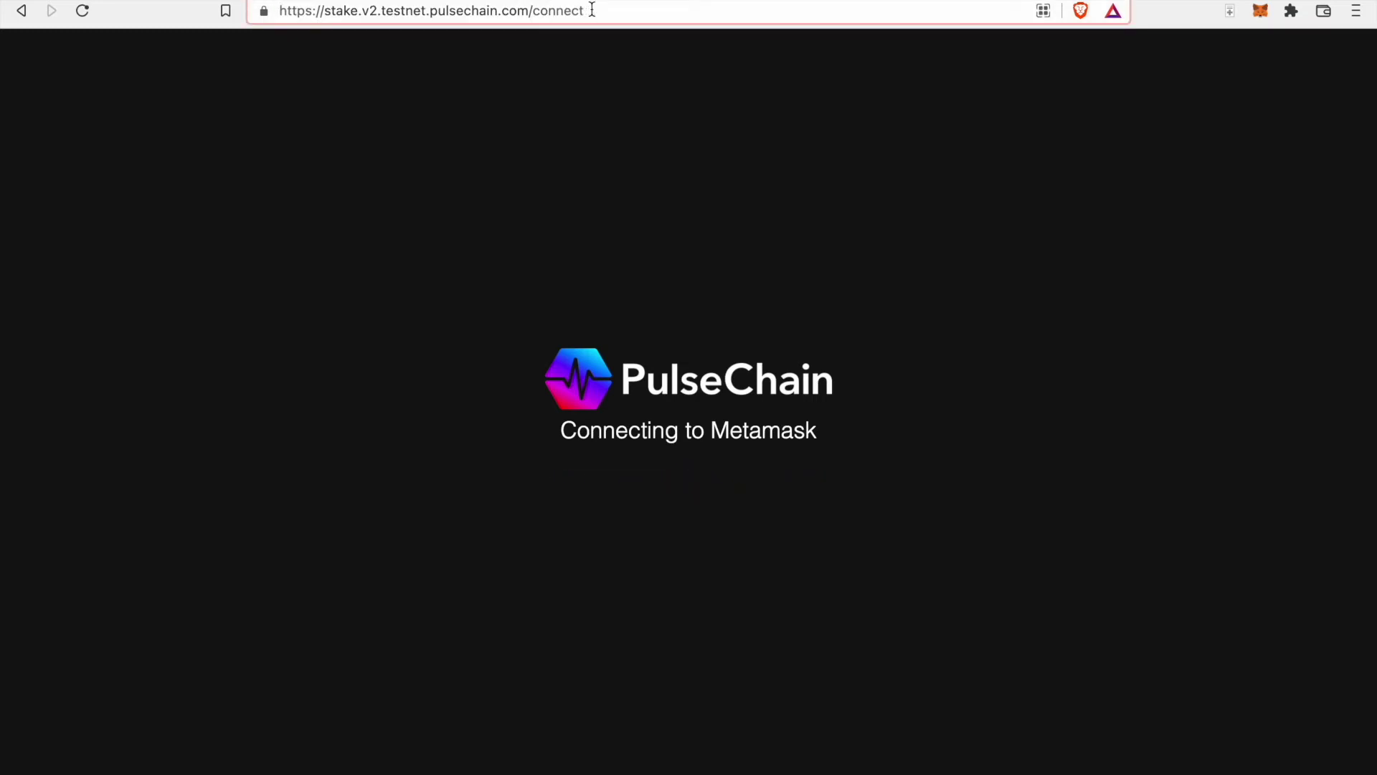
pyautogui.press('BackSpace')
pyautogui.press('BackSpace')
pyautogui.press('BackSpace')
pyautogui.press('BackSpace')
pyautogui.press('BackSpace')
pyautogui.press('BackSpace')
pyautogui.press('BackSpace')
pyautogui.press('BackSpace')
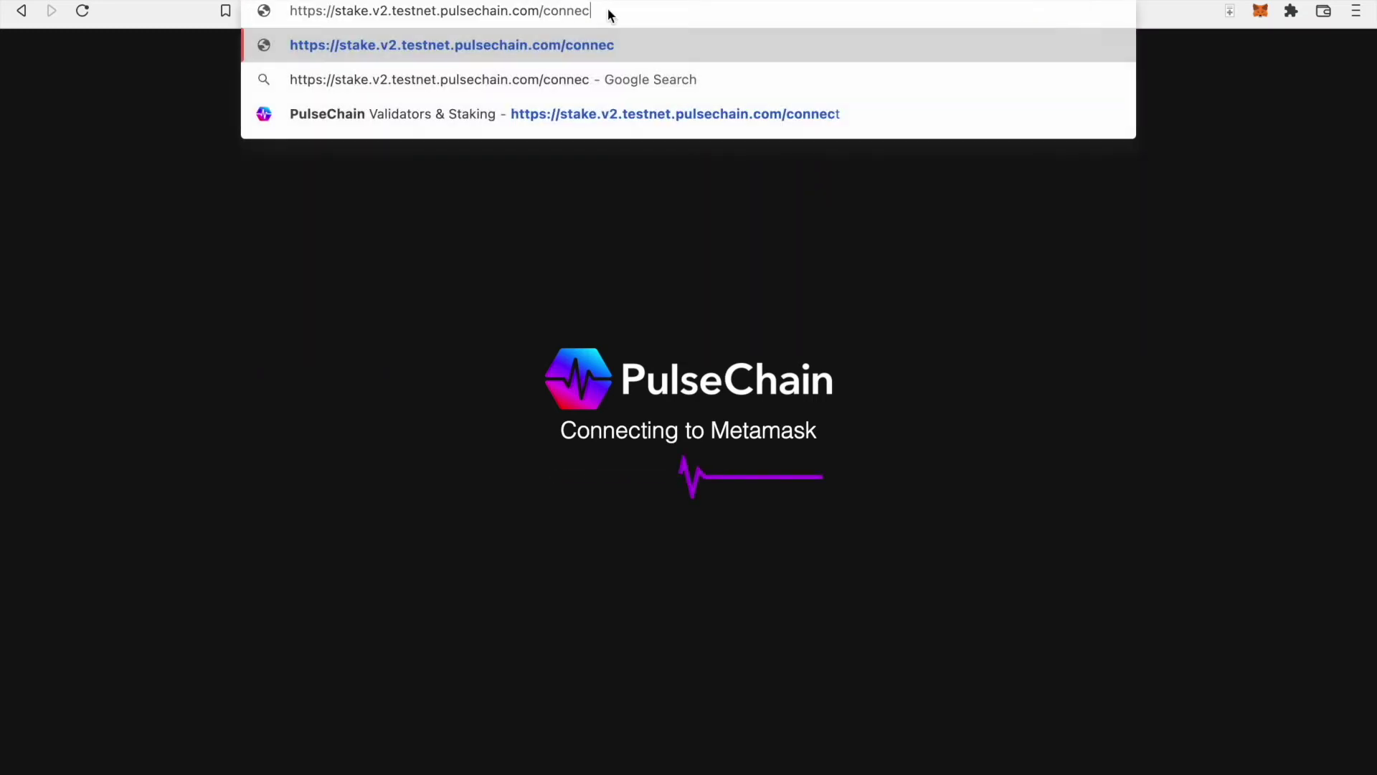
pyautogui.press('Return')
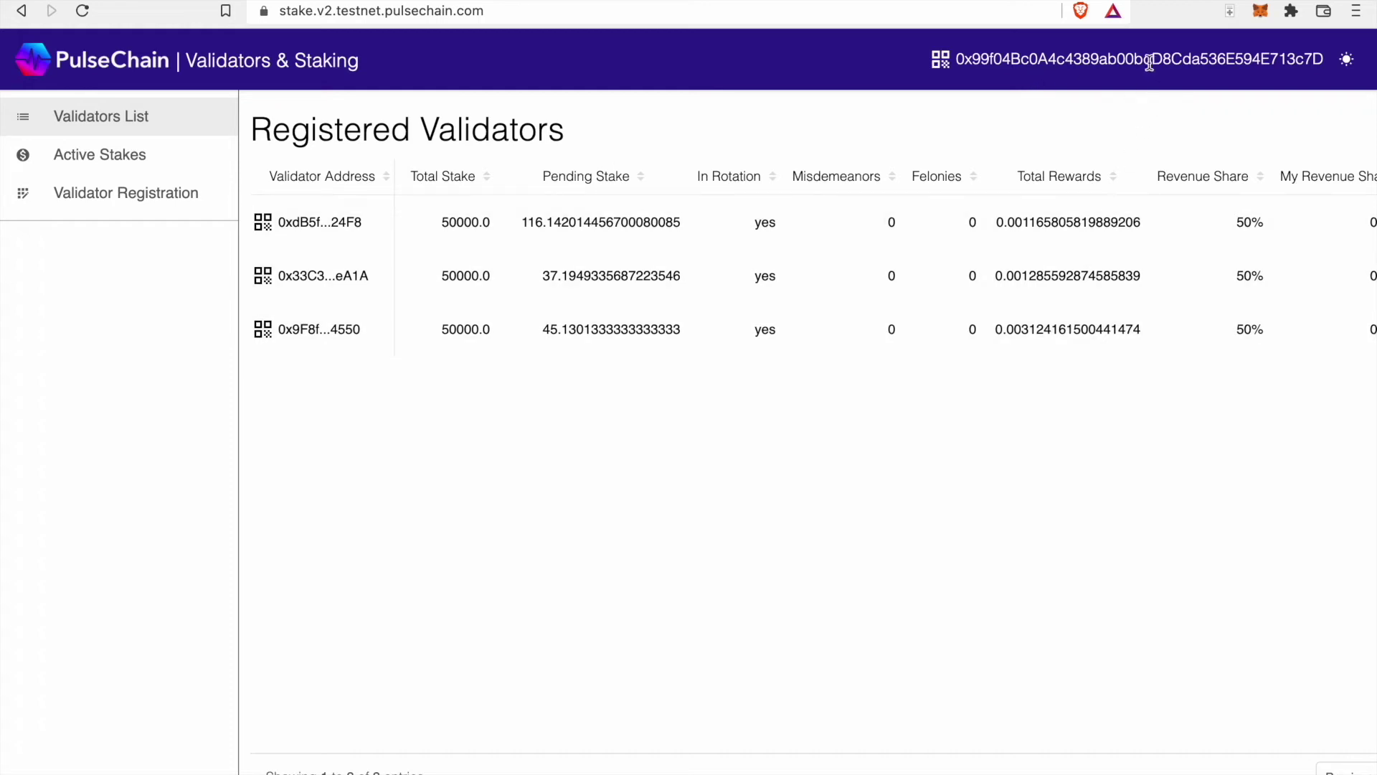
# - Scroll the validators table right and open Manage Stake for the second validator
pyautogui.moveTo(689, 774)
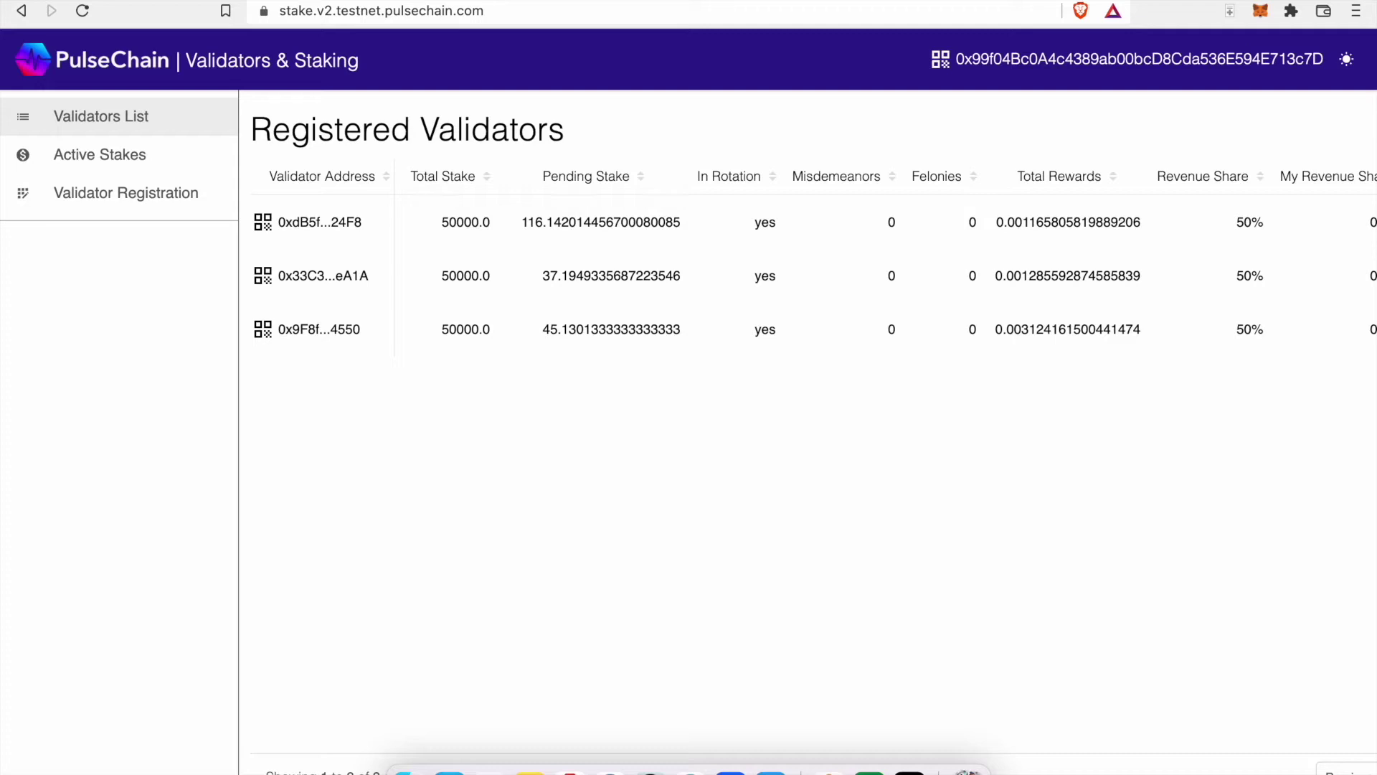
pyautogui.hscroll(3, 808, 431)
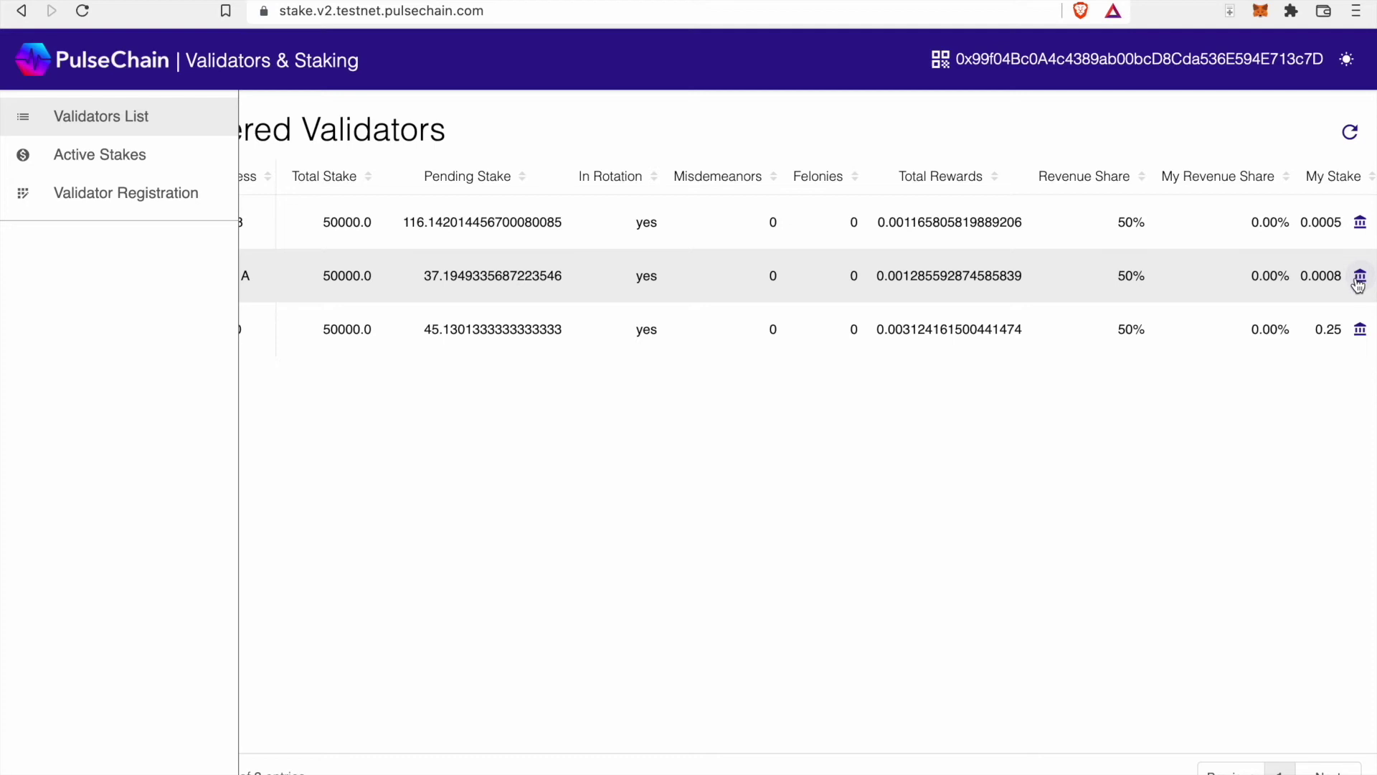
pyautogui.click(1361, 280)
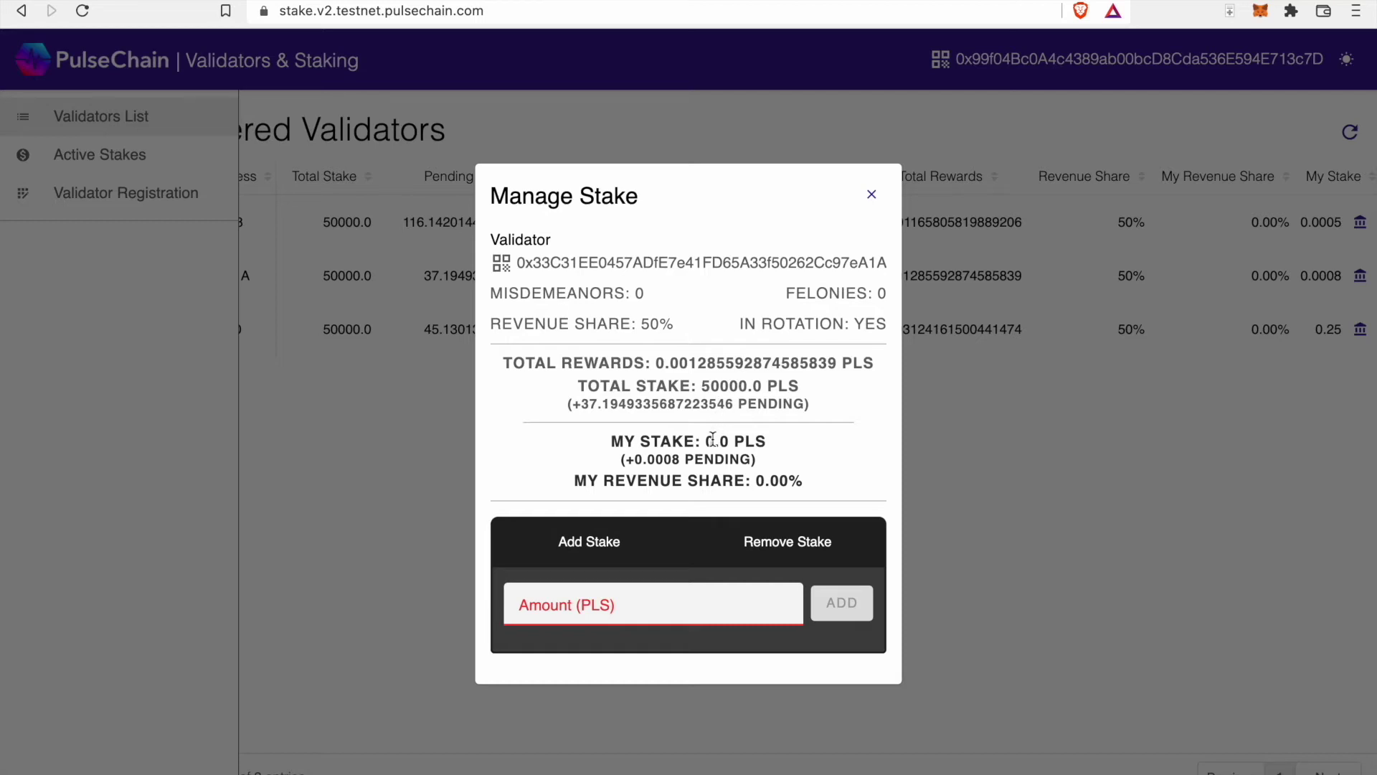
# - Add a 0.0005 PLS stake to the second validator and confirm it in MetaMask
pyautogui.click(635, 601)
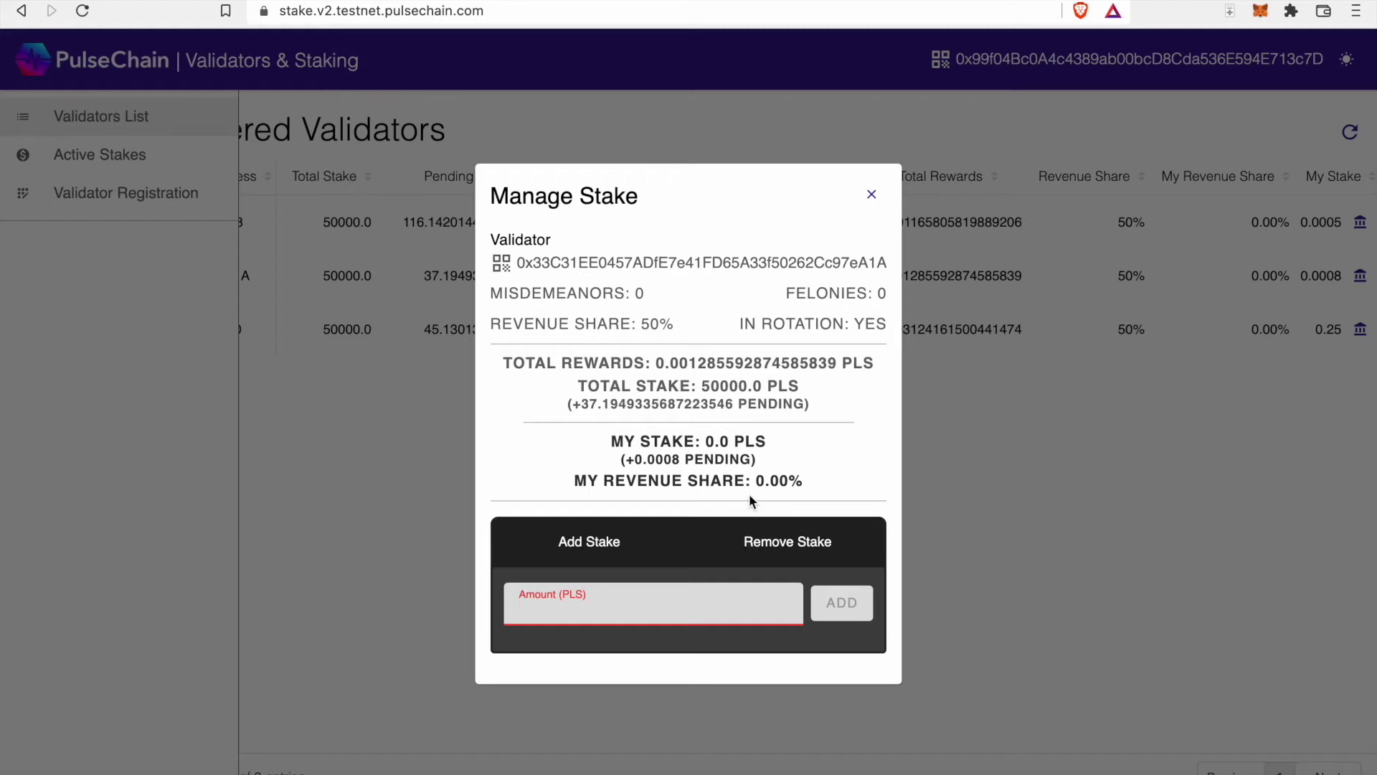
pyautogui.click(618, 553)
pyautogui.click(654, 608)
pyautogui.write('0.0005')
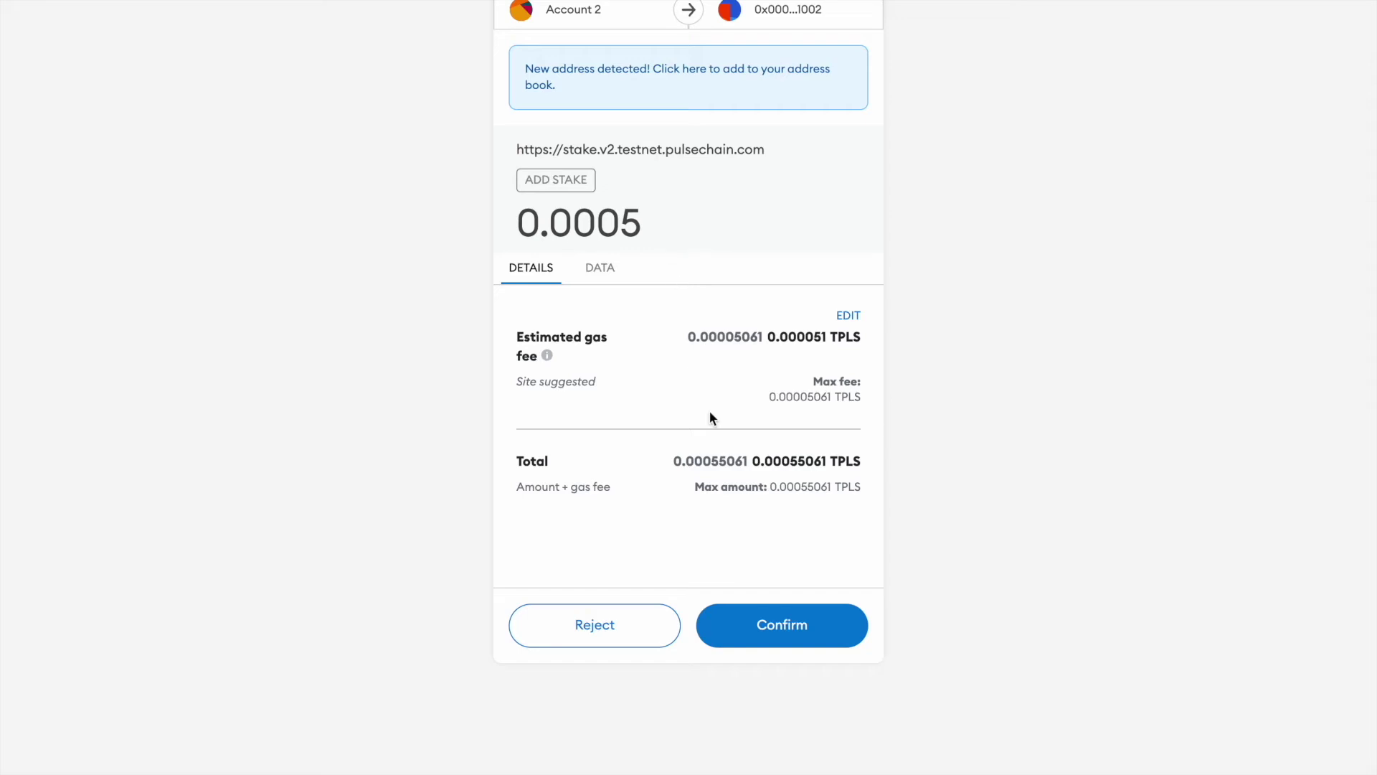
pyautogui.click(782, 625)
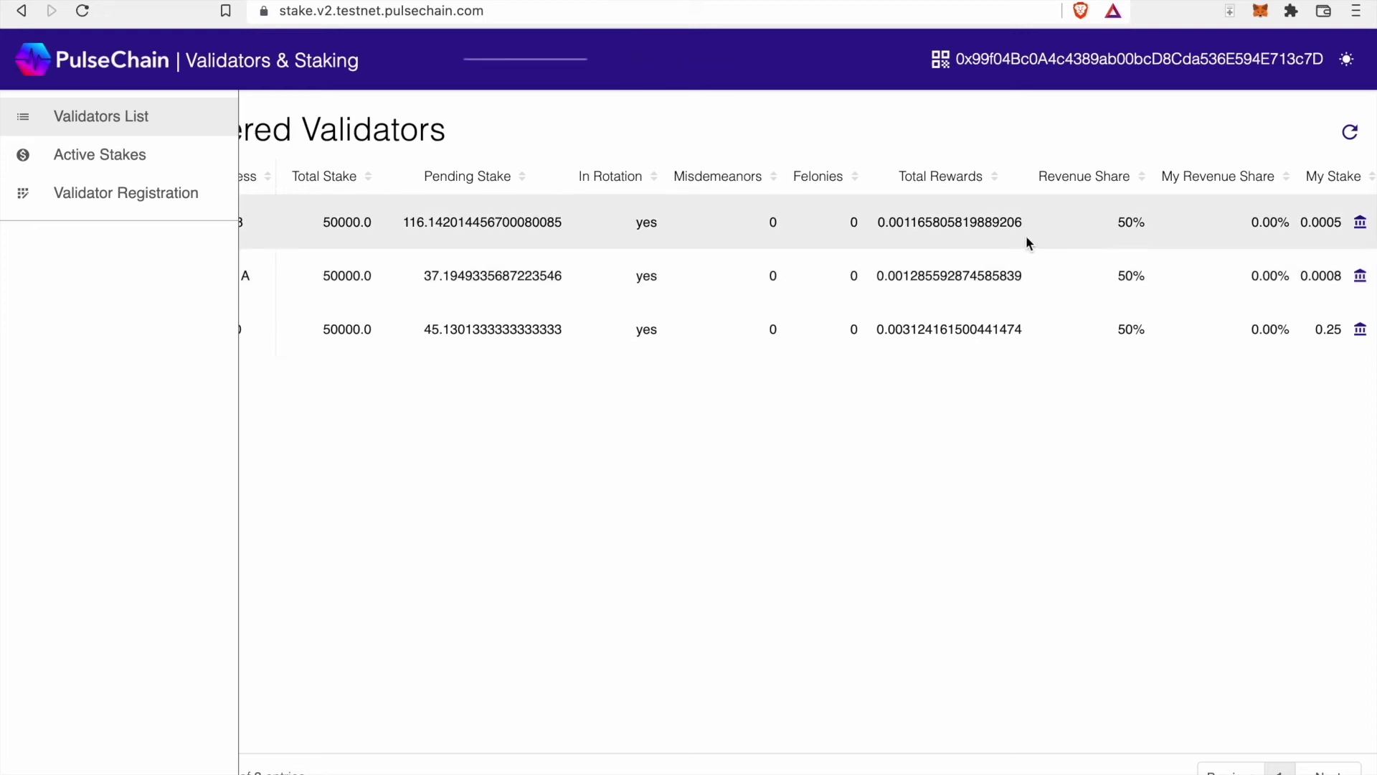
# - Switch MetaMask to Account 1 (0.2512 TPLS) and return to the staking validators page
pyautogui.click(759, 2)
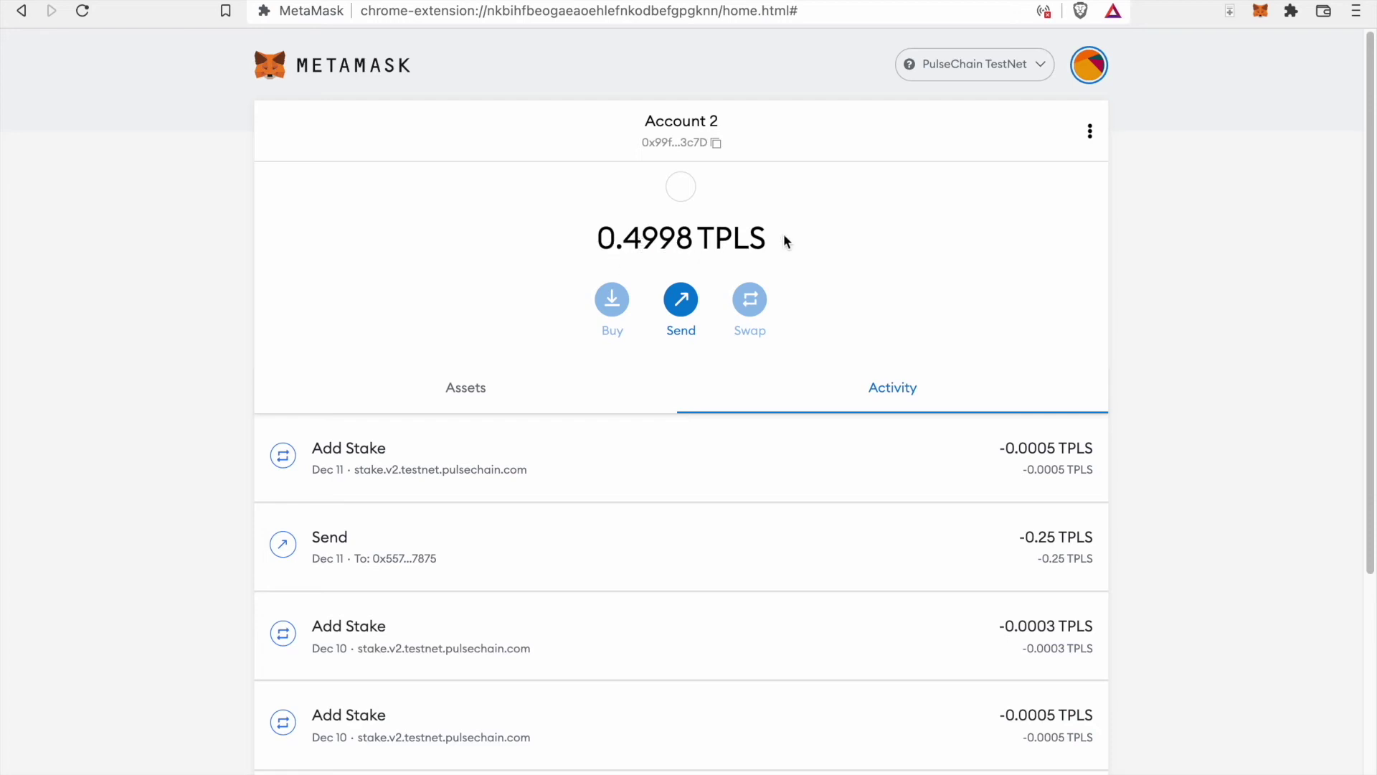
pyautogui.click(1091, 131)
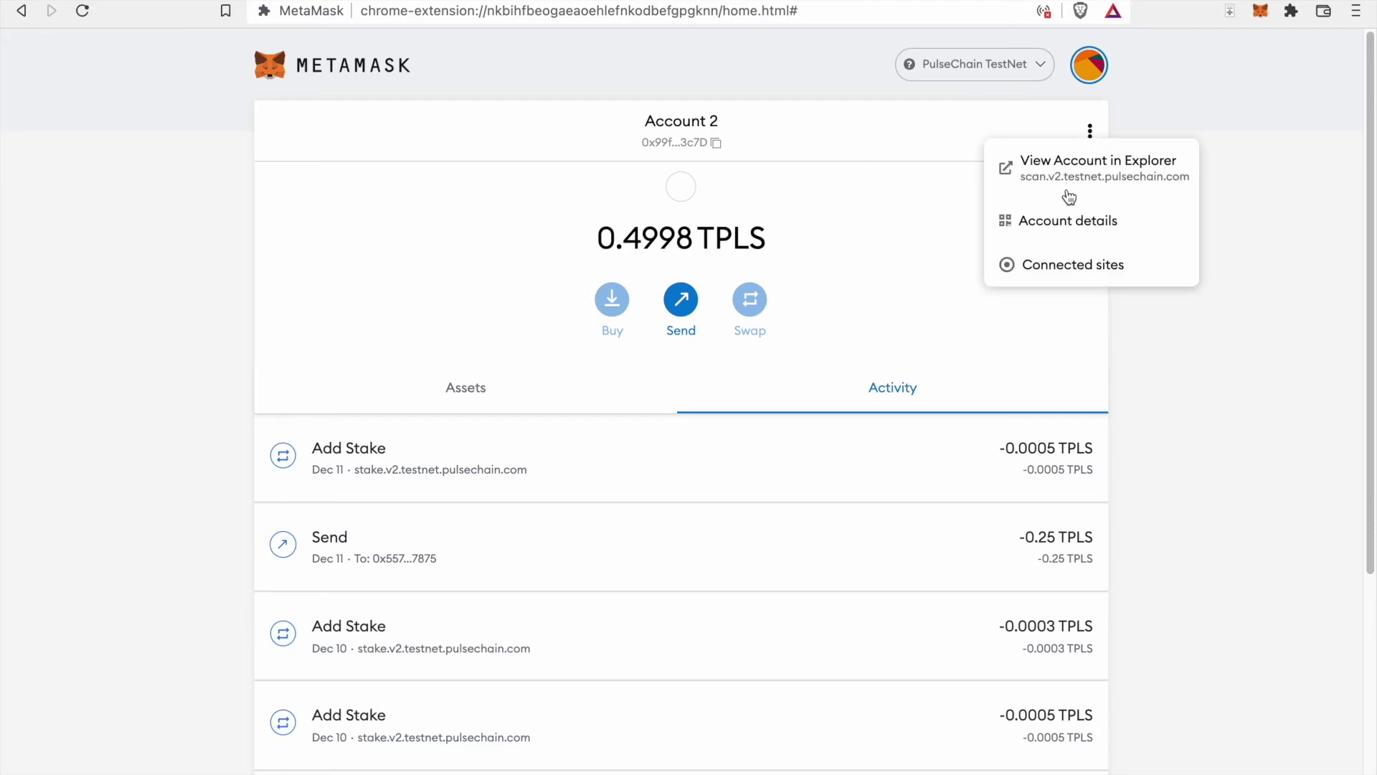
pyautogui.click(1097, 86)
pyautogui.click(1089, 66)
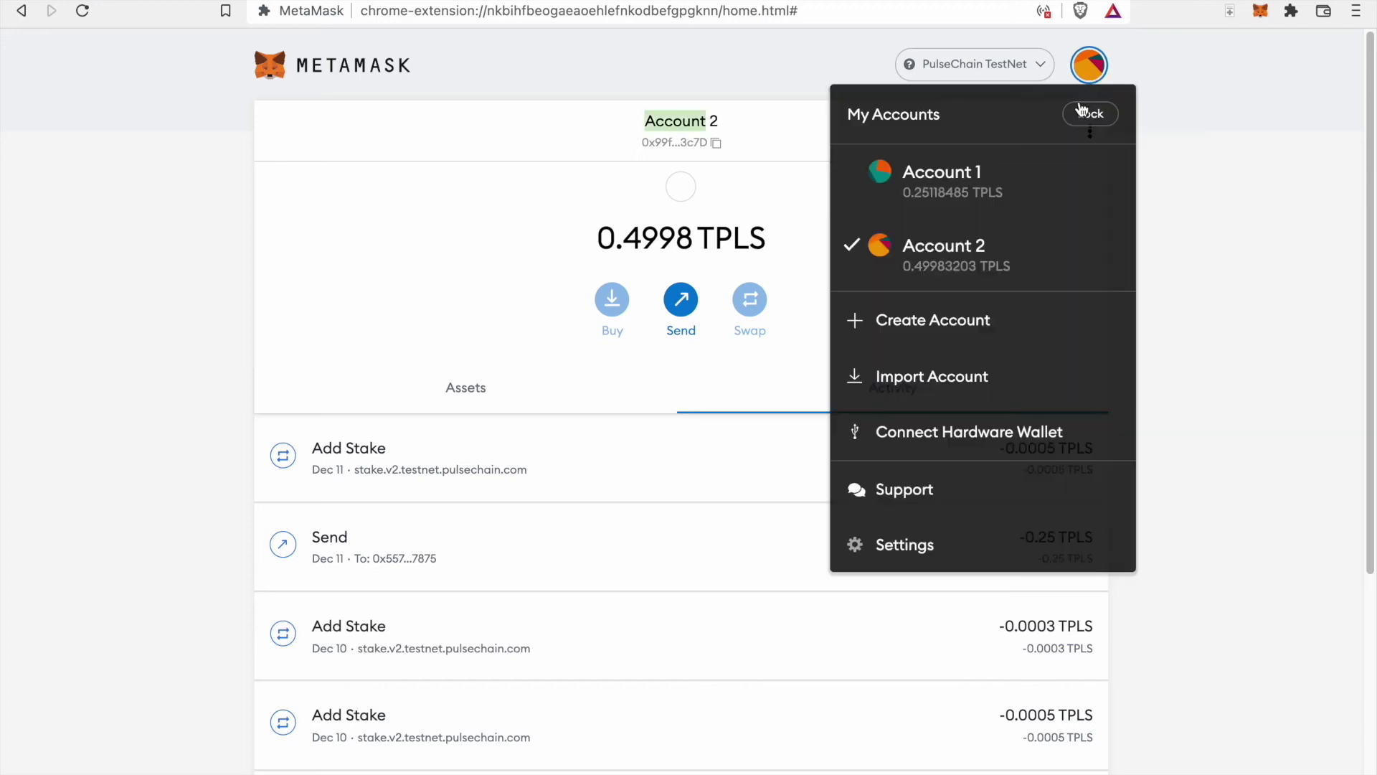
pyautogui.click(973, 185)
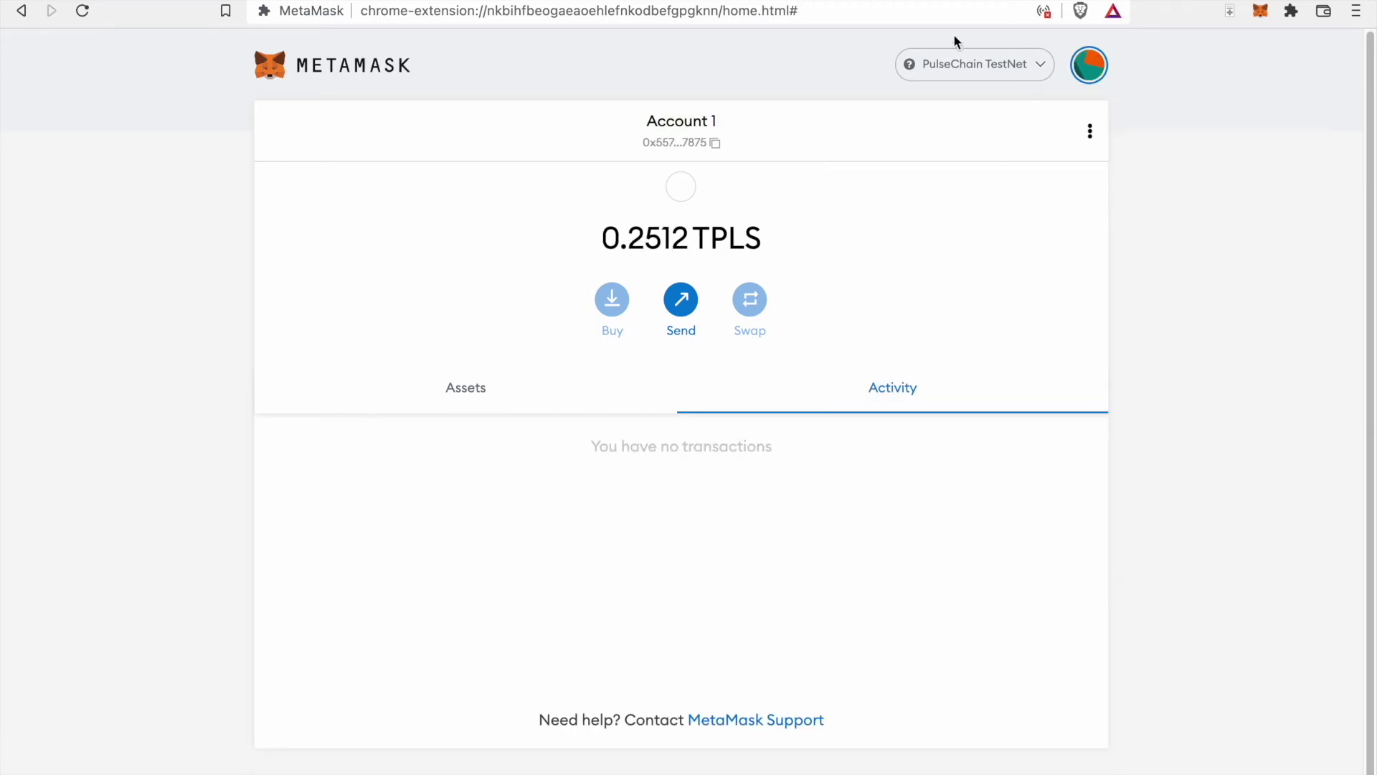
pyautogui.hotkey('ctrl', 'Tab')
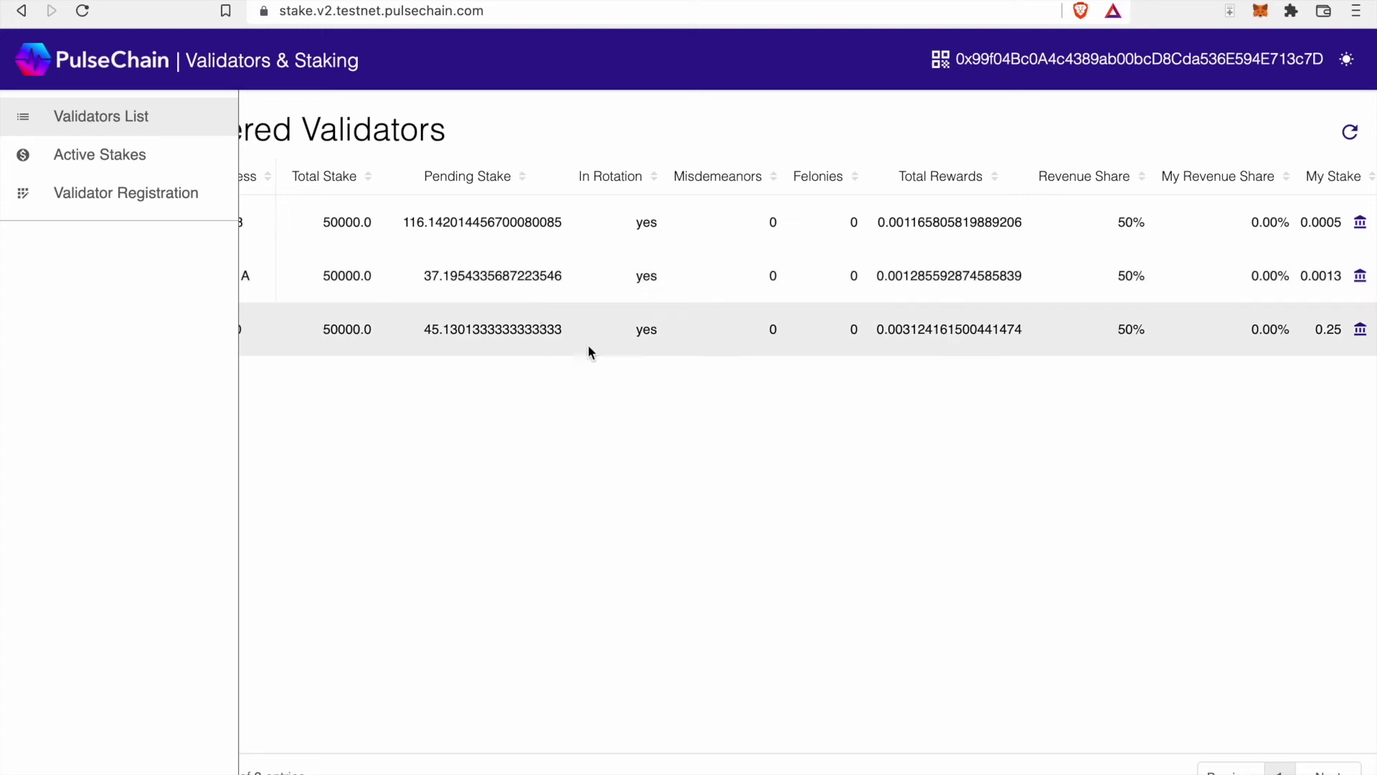
# - Scroll the validator table right to show My Stake values 0.0005, 0.0013 and 0.25
pyautogui.moveTo(408, 774)
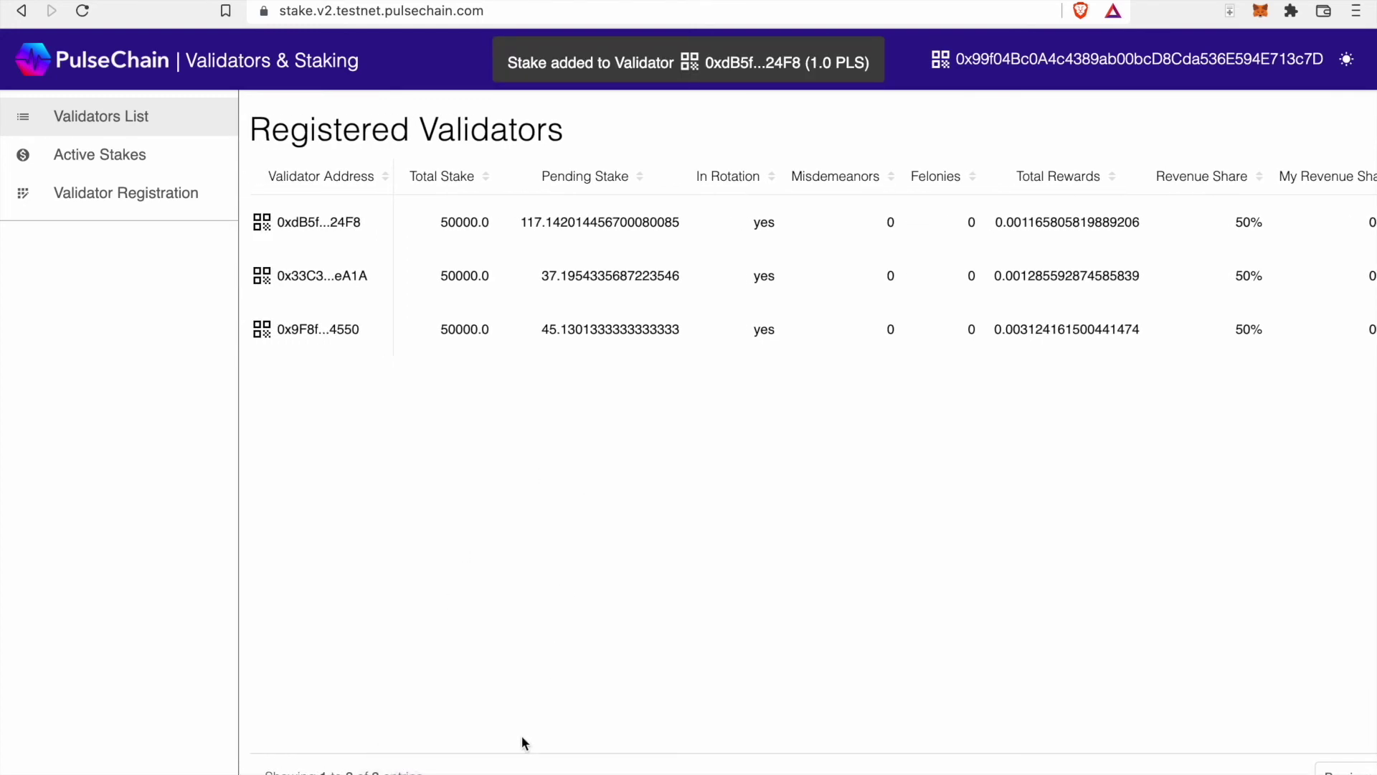
pyautogui.hscroll(3, 807, 430)
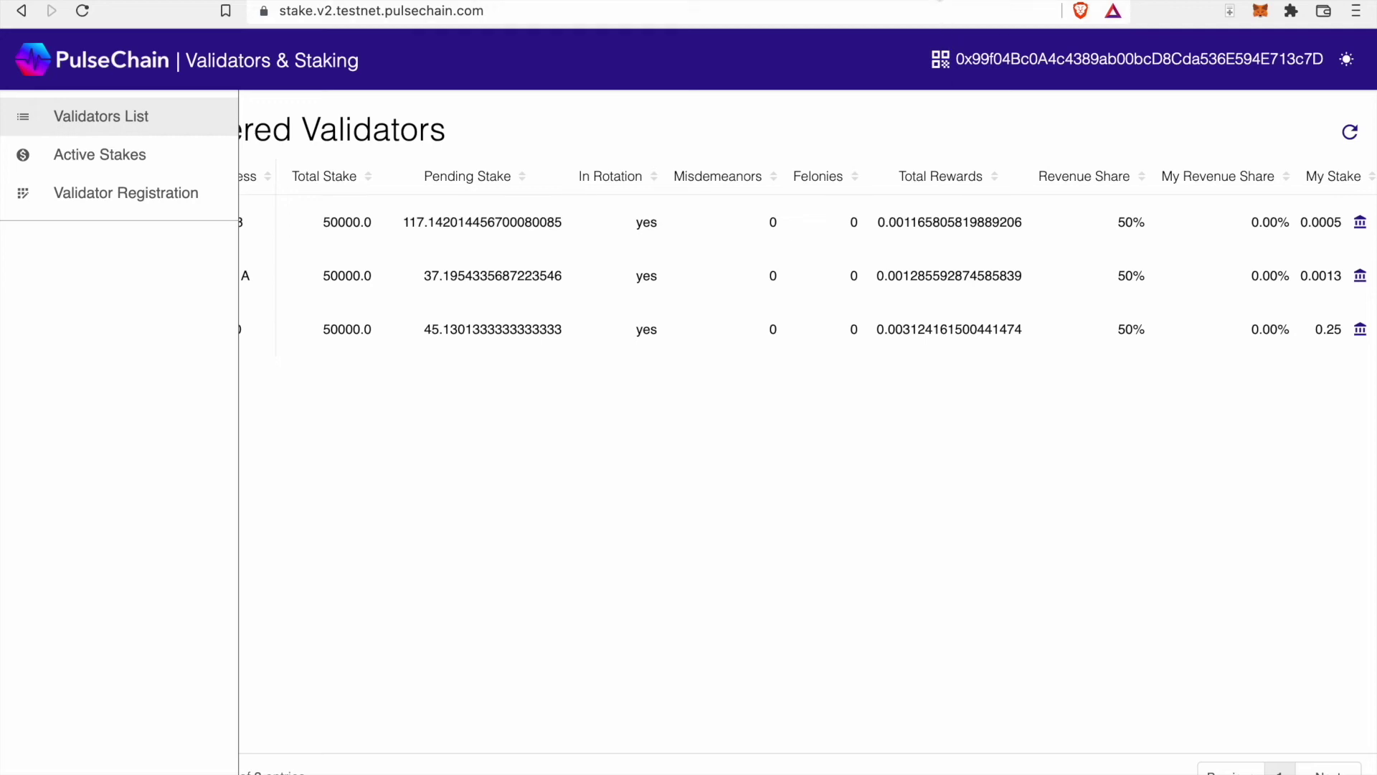
pyautogui.click(940, 2)
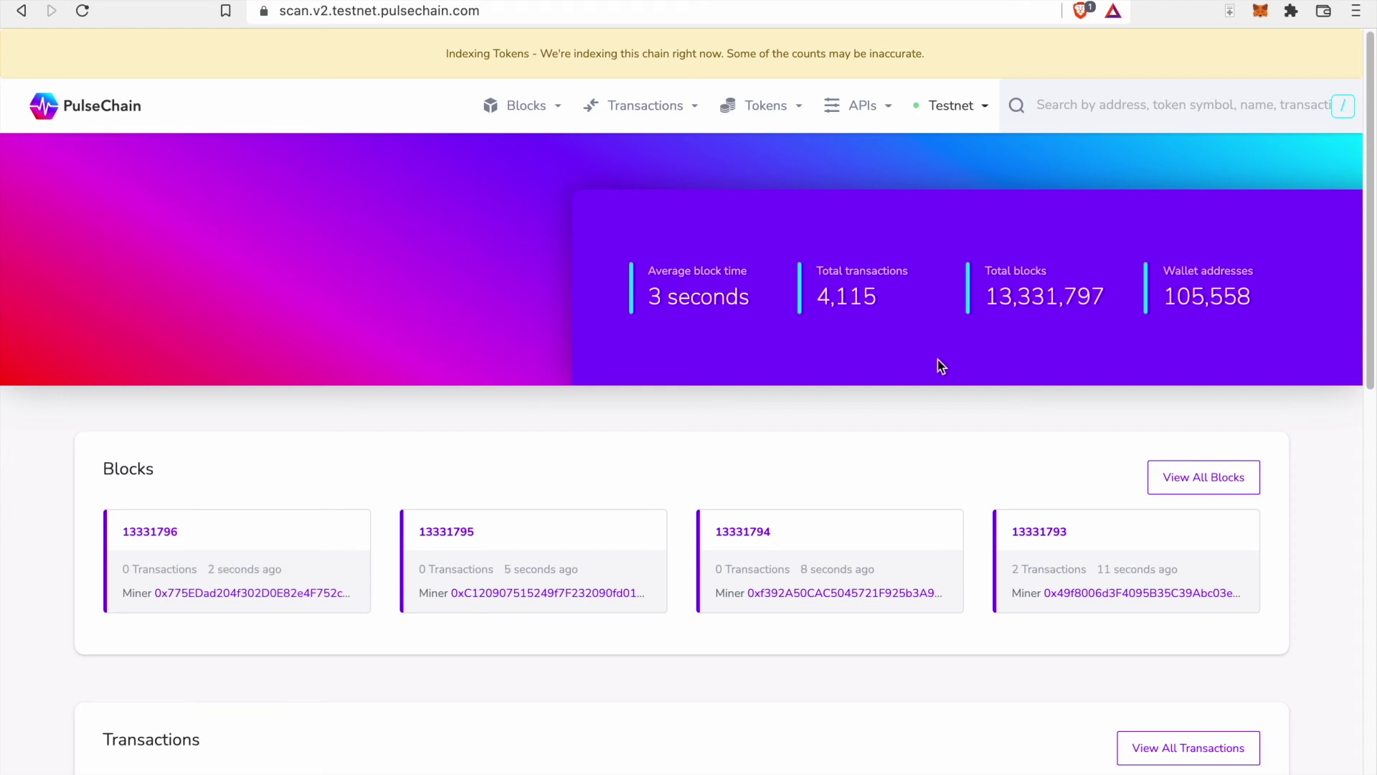
# - Scroll through the explorer's latest Blocks and Transactions lists, then back up
pyautogui.scroll(-1, 489, 355)
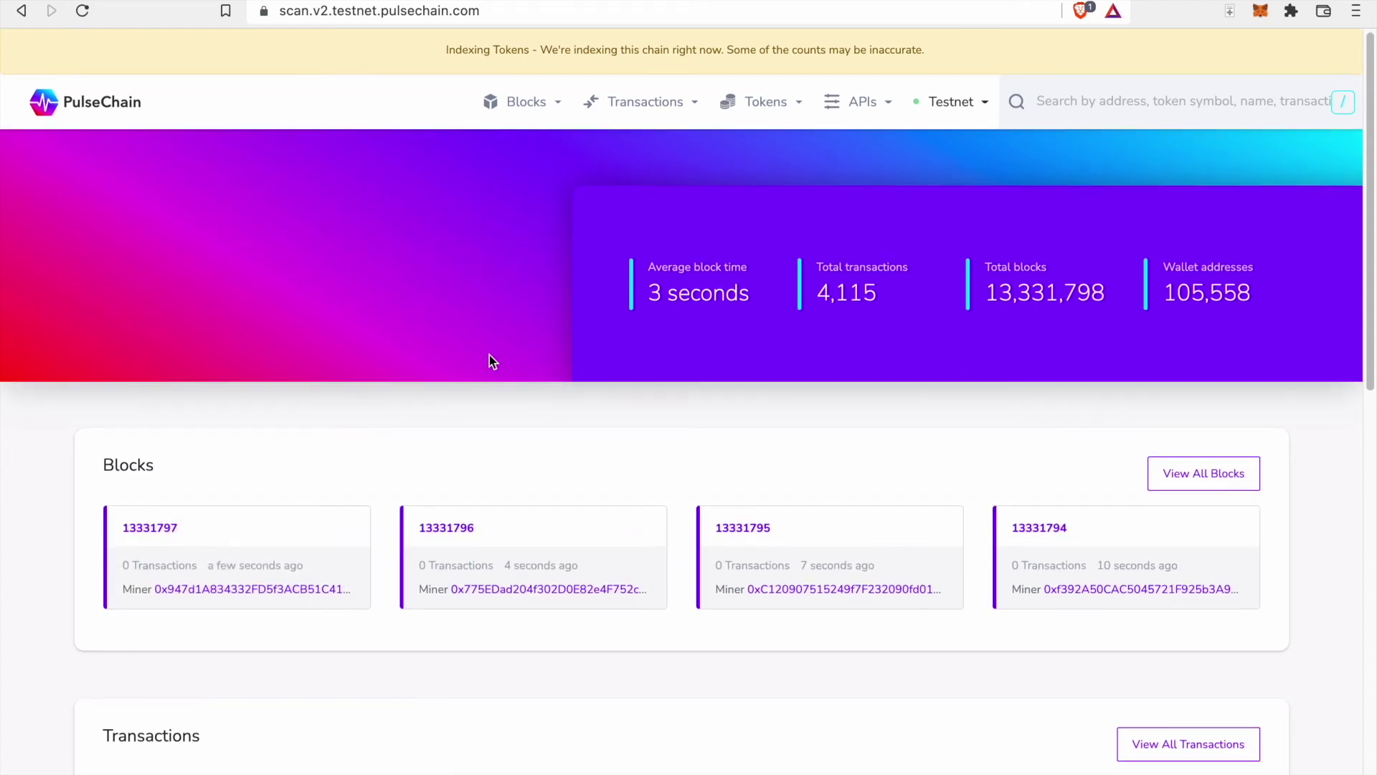
pyautogui.scroll(-4, 454, 415)
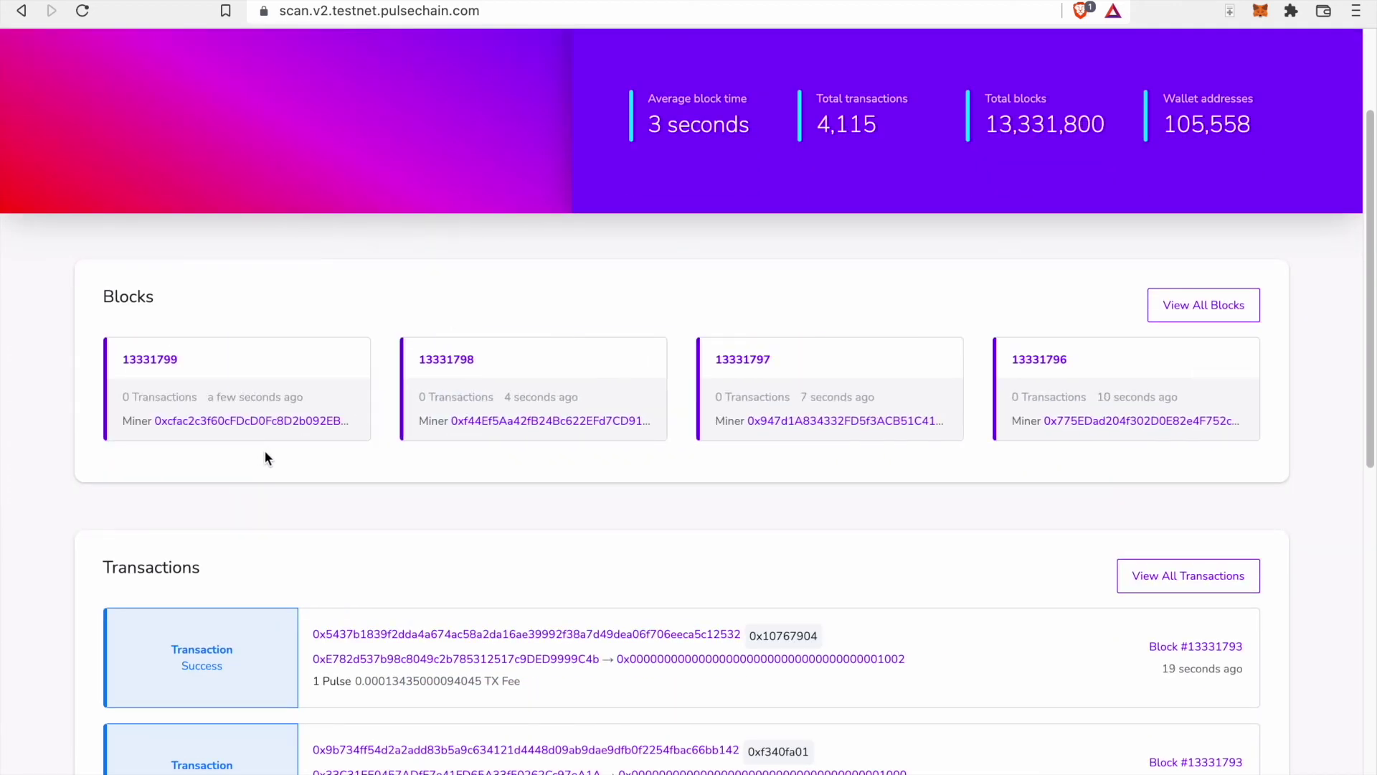
pyautogui.scroll(-2, 373, 488)
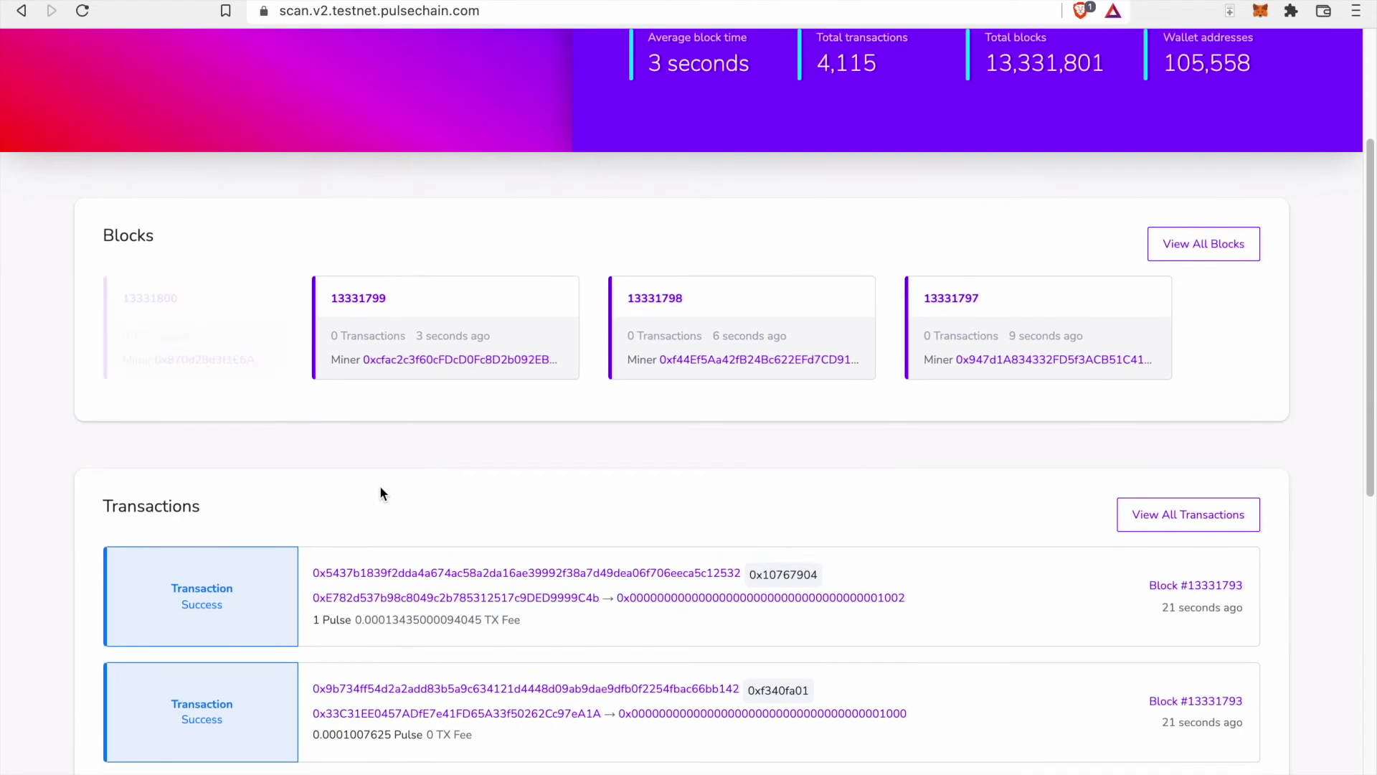
pyautogui.scroll(-3, 380, 493)
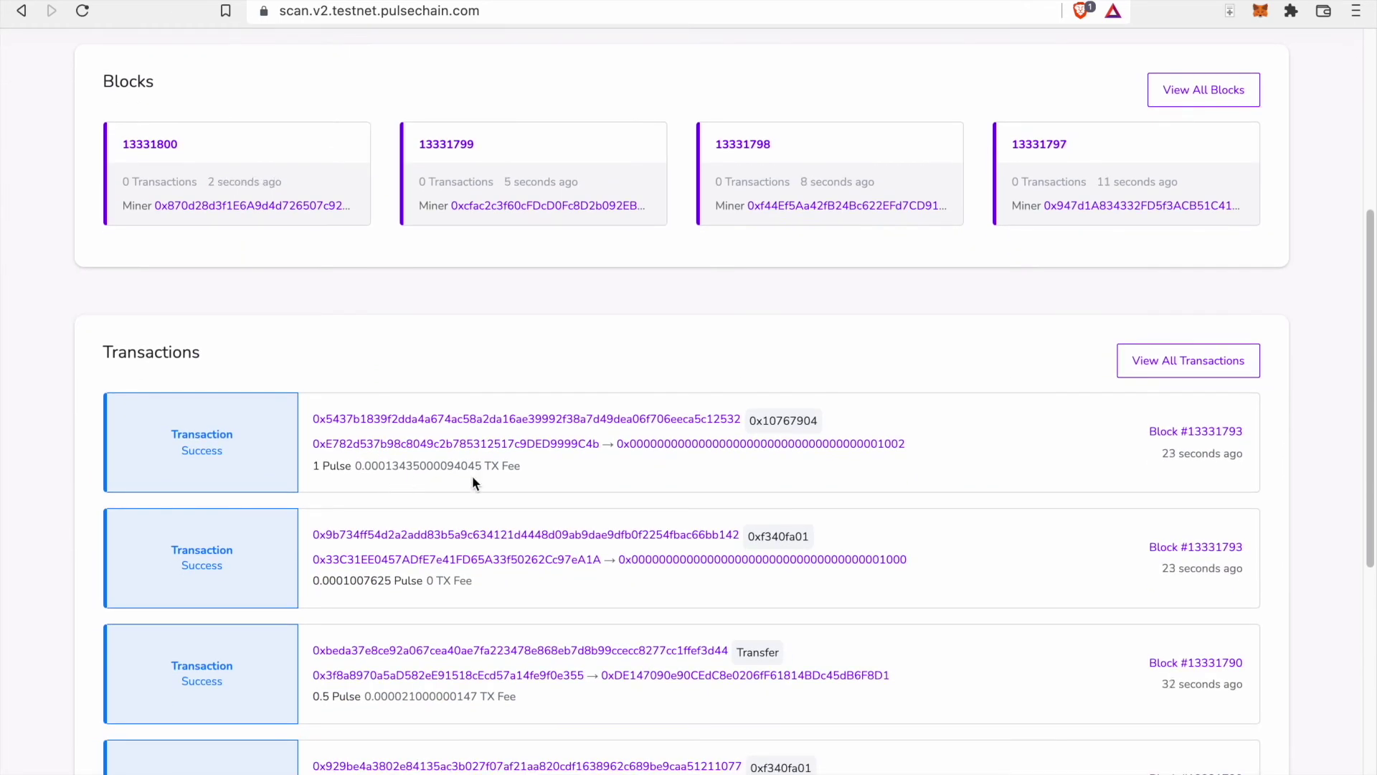
pyautogui.scroll(-3, 476, 478)
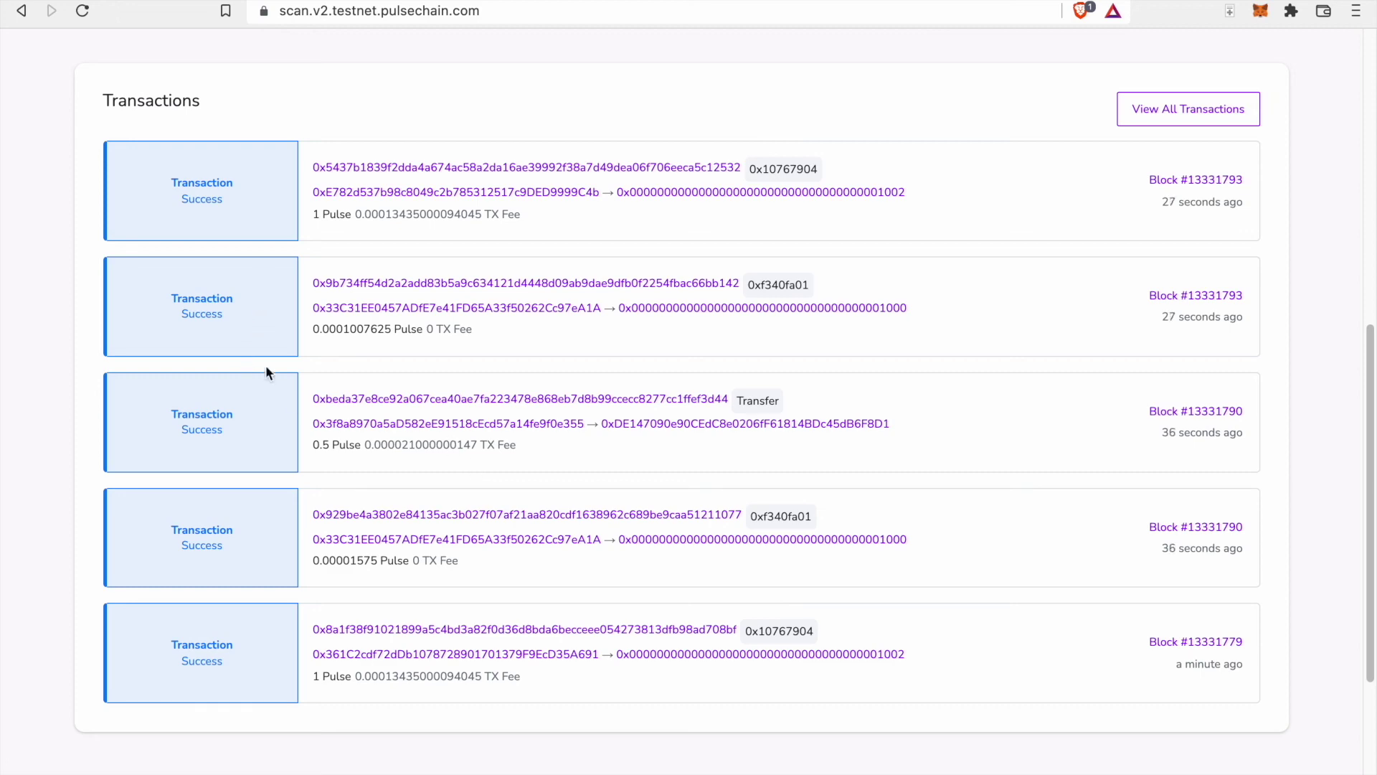
pyautogui.scroll(8, 846, 356)
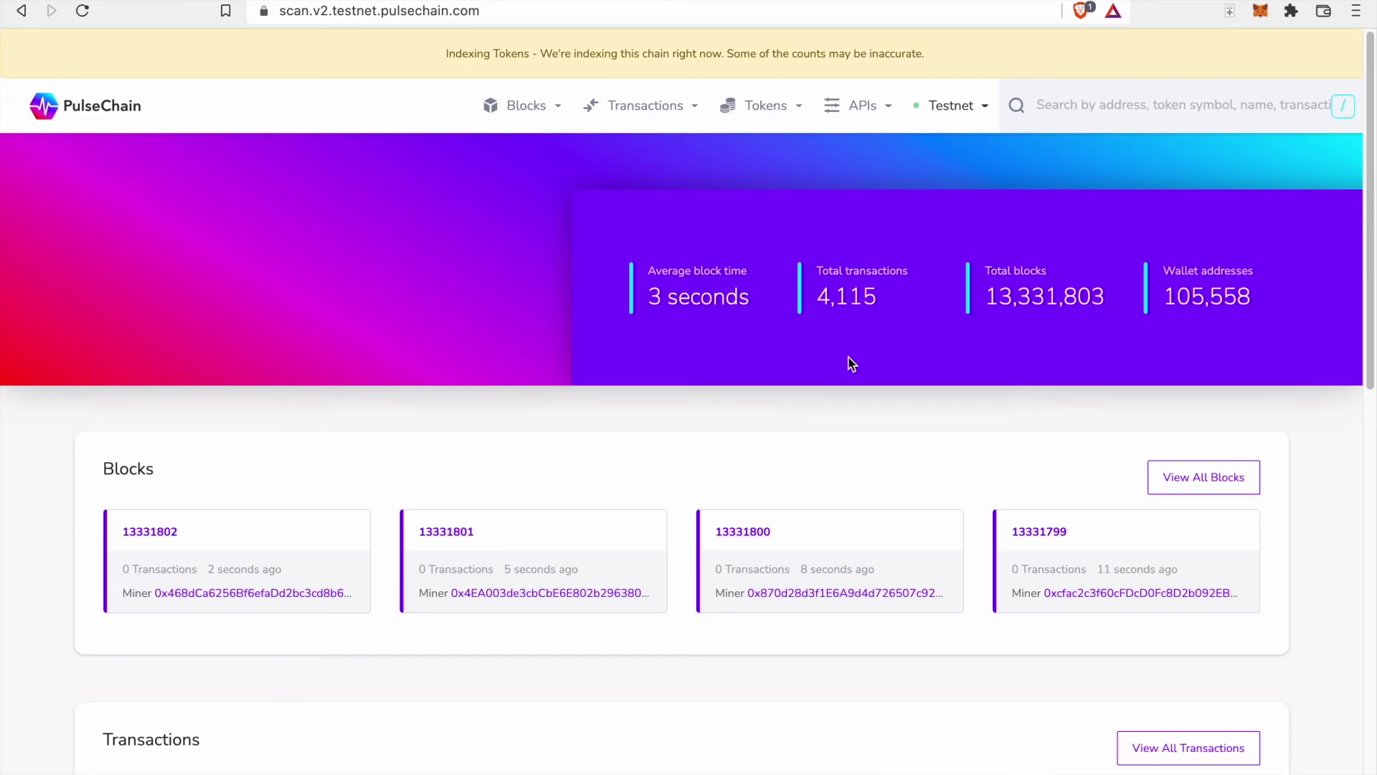
# - Switch MetaMask to Account 2 and open its latest 0.0005 TPLS Add Stake transaction
pyautogui.moveTo(744, 10)
pyautogui.click(712, 26)
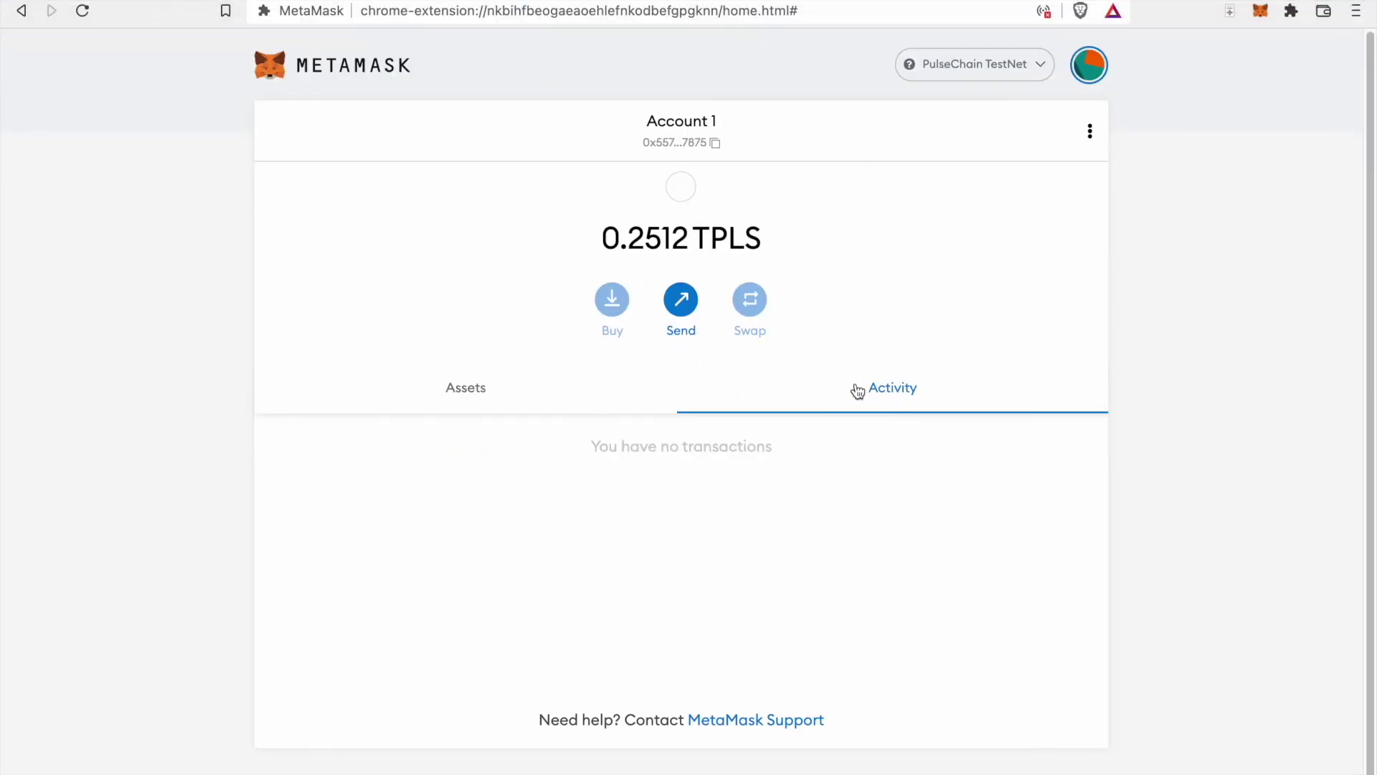
pyautogui.click(1089, 66)
pyautogui.click(1044, 237)
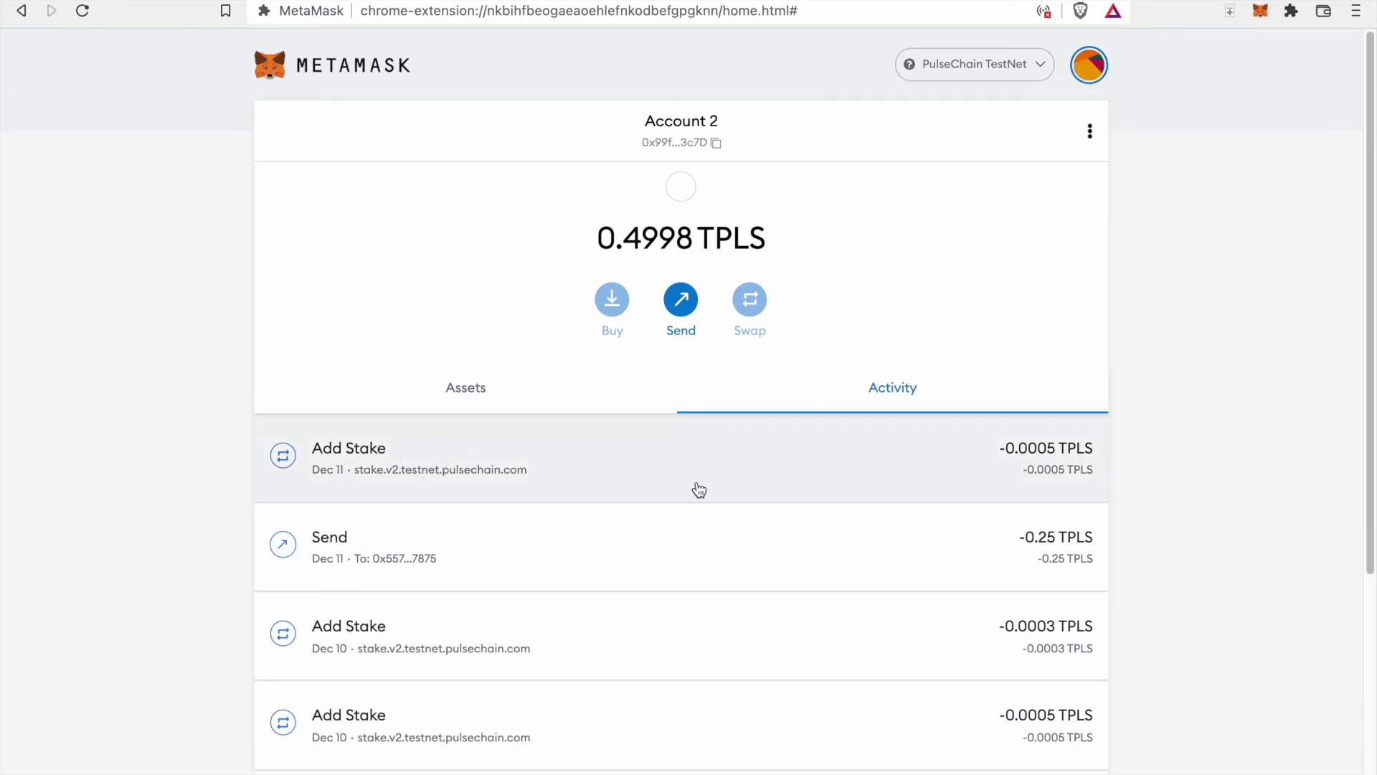
pyautogui.click(644, 467)
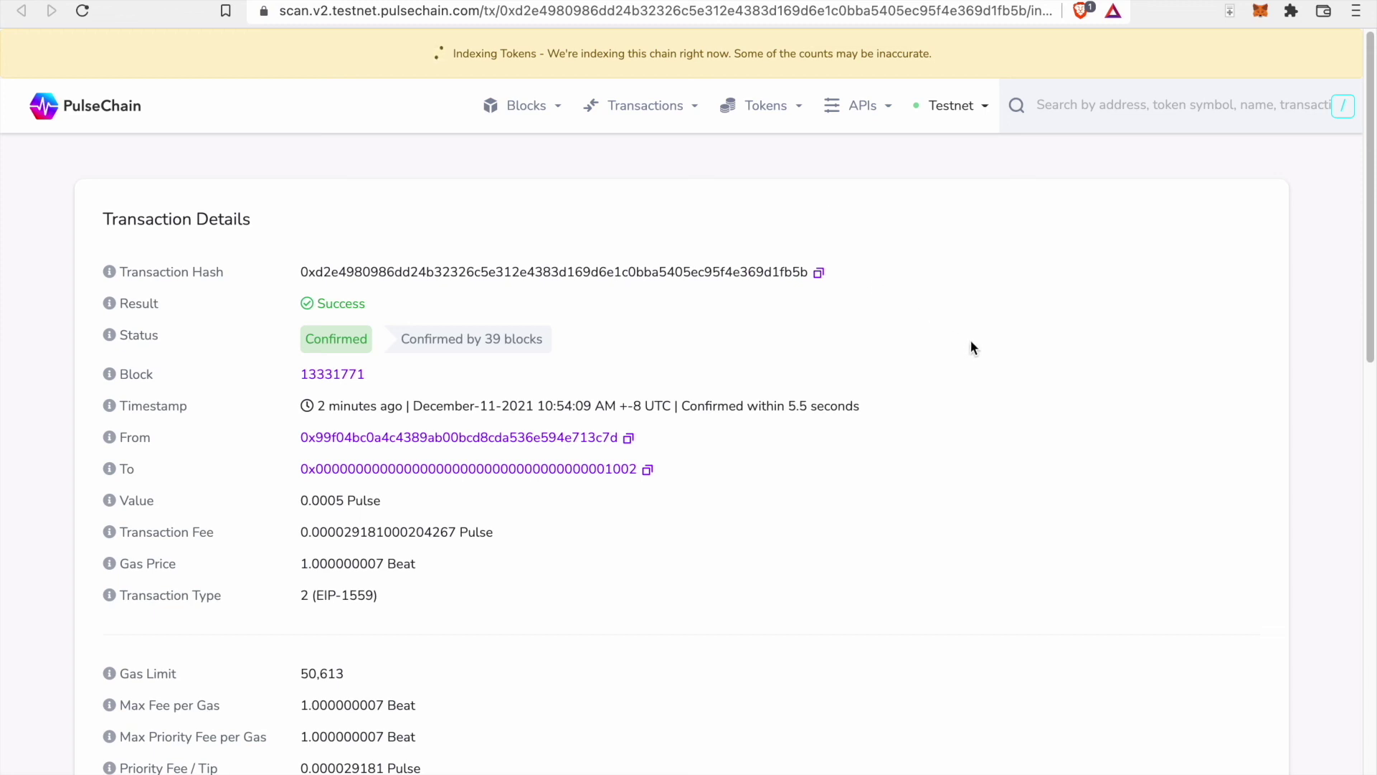
pyautogui.scroll(-1, 972, 347)
pyautogui.scroll(-3, 977, 341)
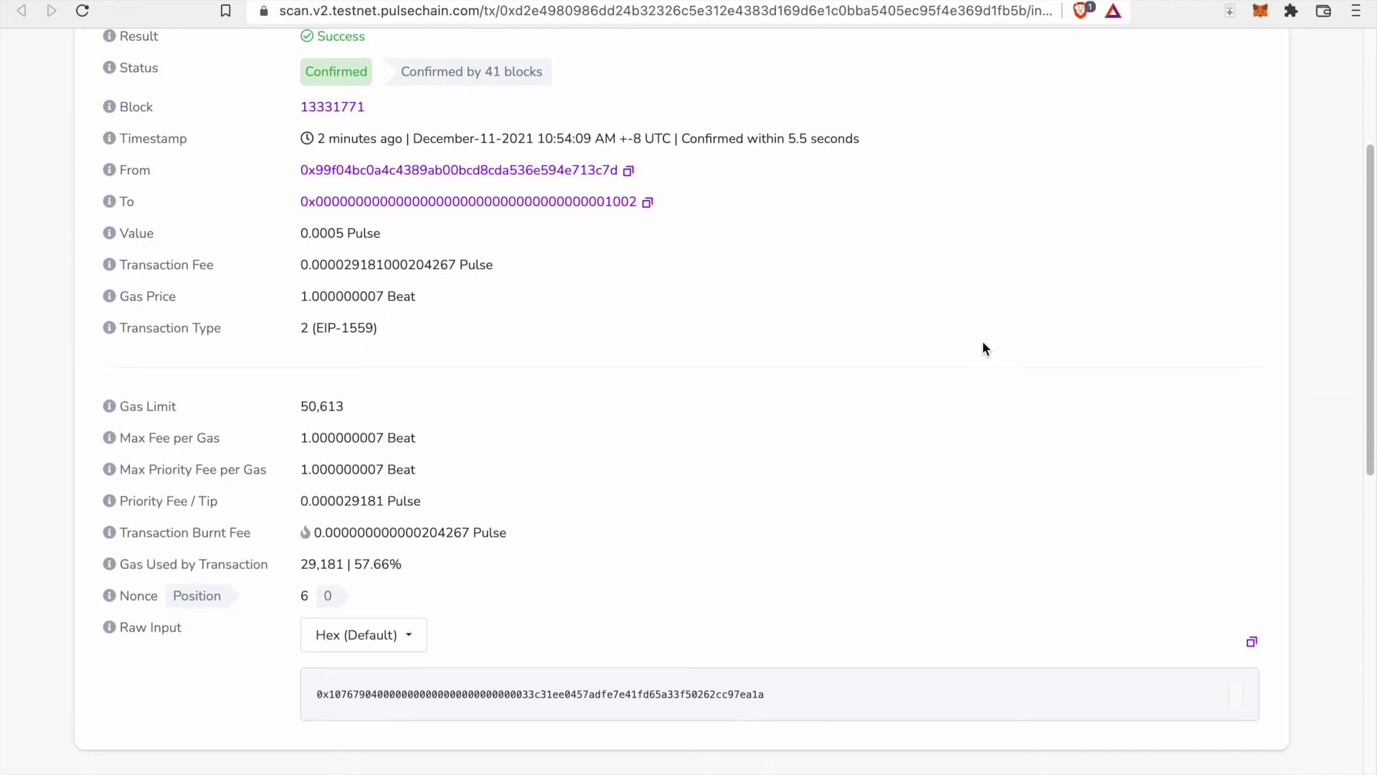
pyautogui.scroll(3, 983, 348)
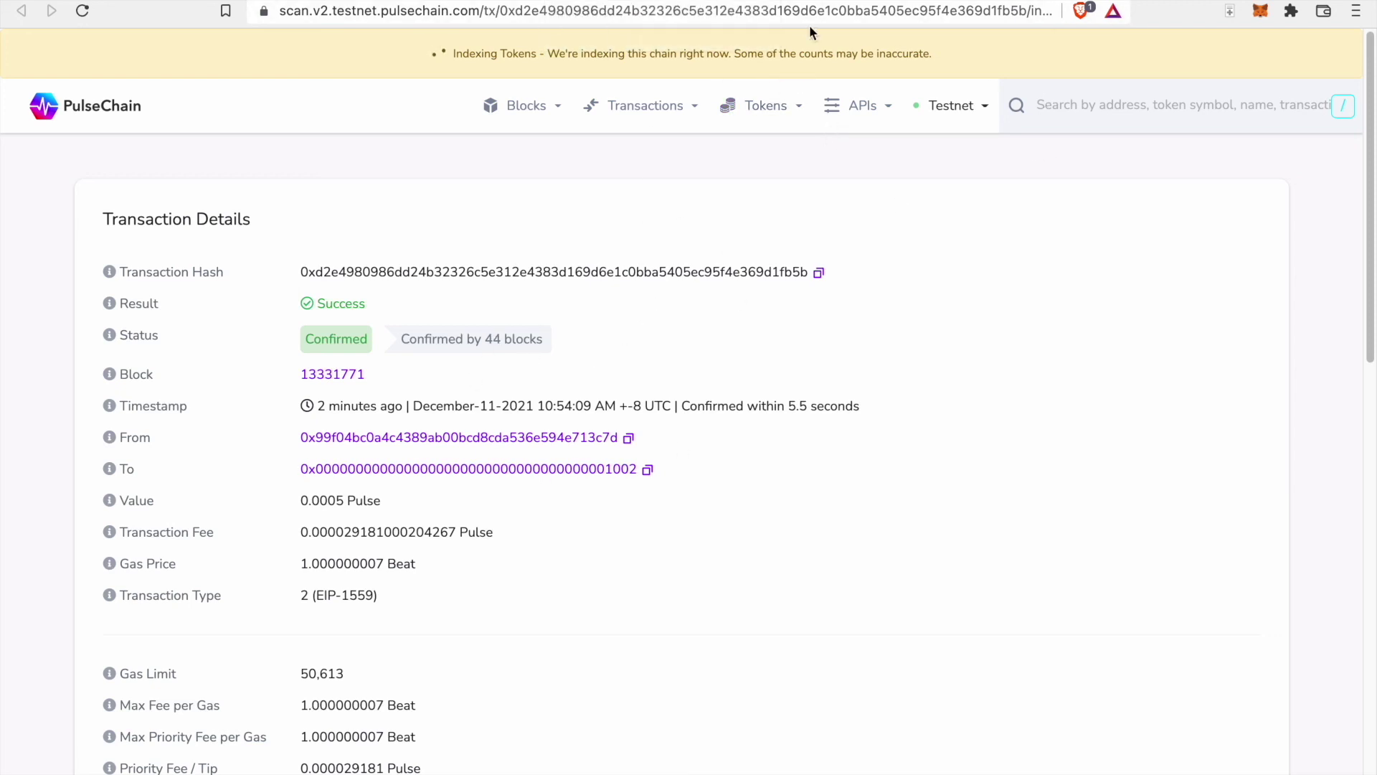
pyautogui.hotkey('ctrl', 'shift', 'Tab')
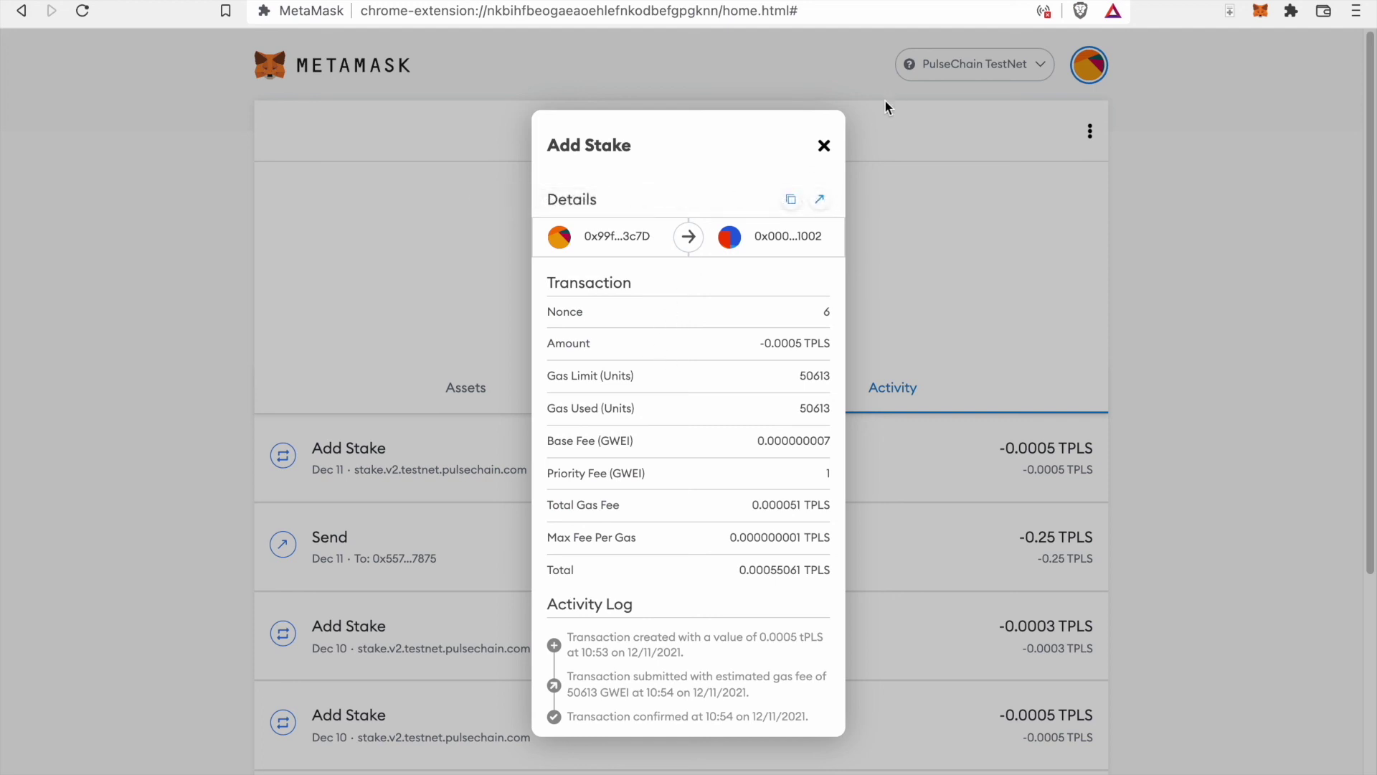
# - Close the Add Stake details dialog and cycle tabs back to the explorer's Transaction Details
pyautogui.click(824, 148)
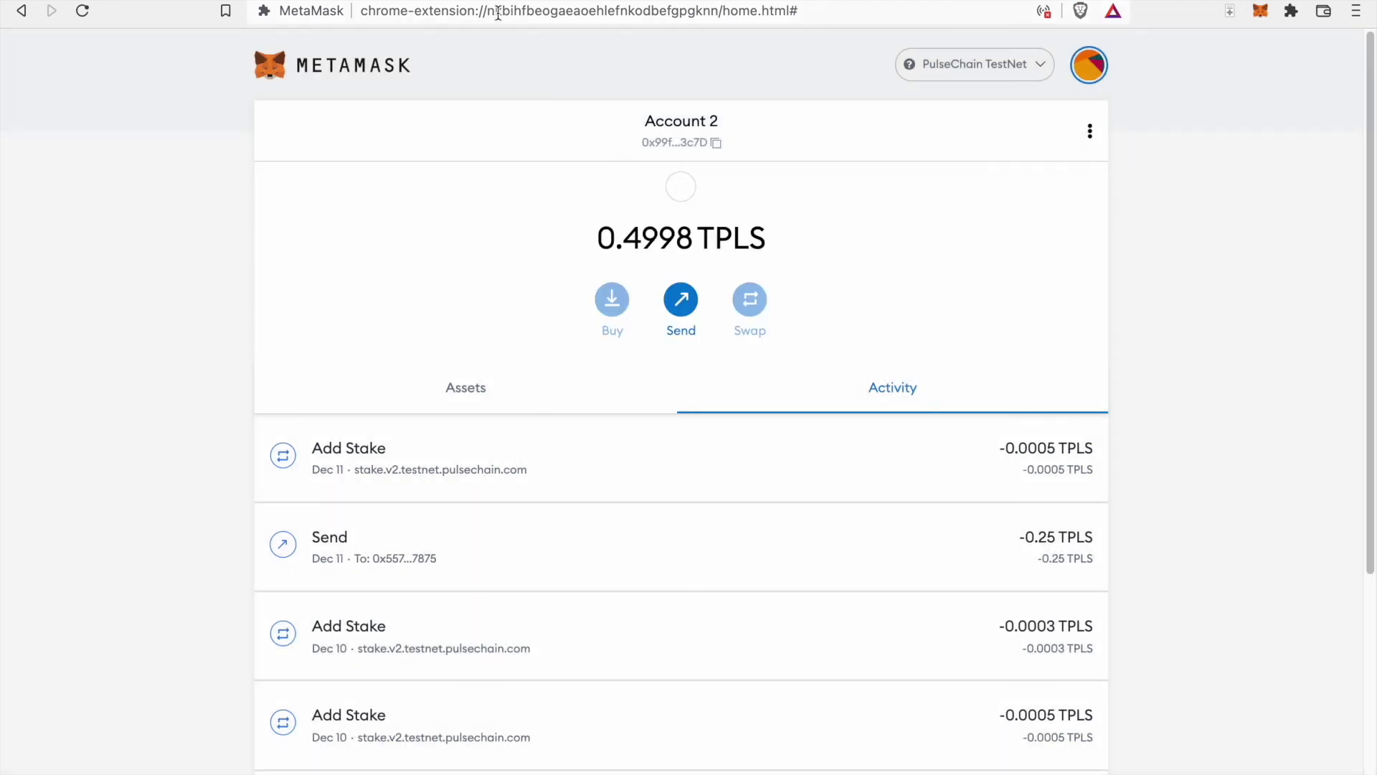
pyautogui.hotkey('ctrl', 'shift', 'Tab')
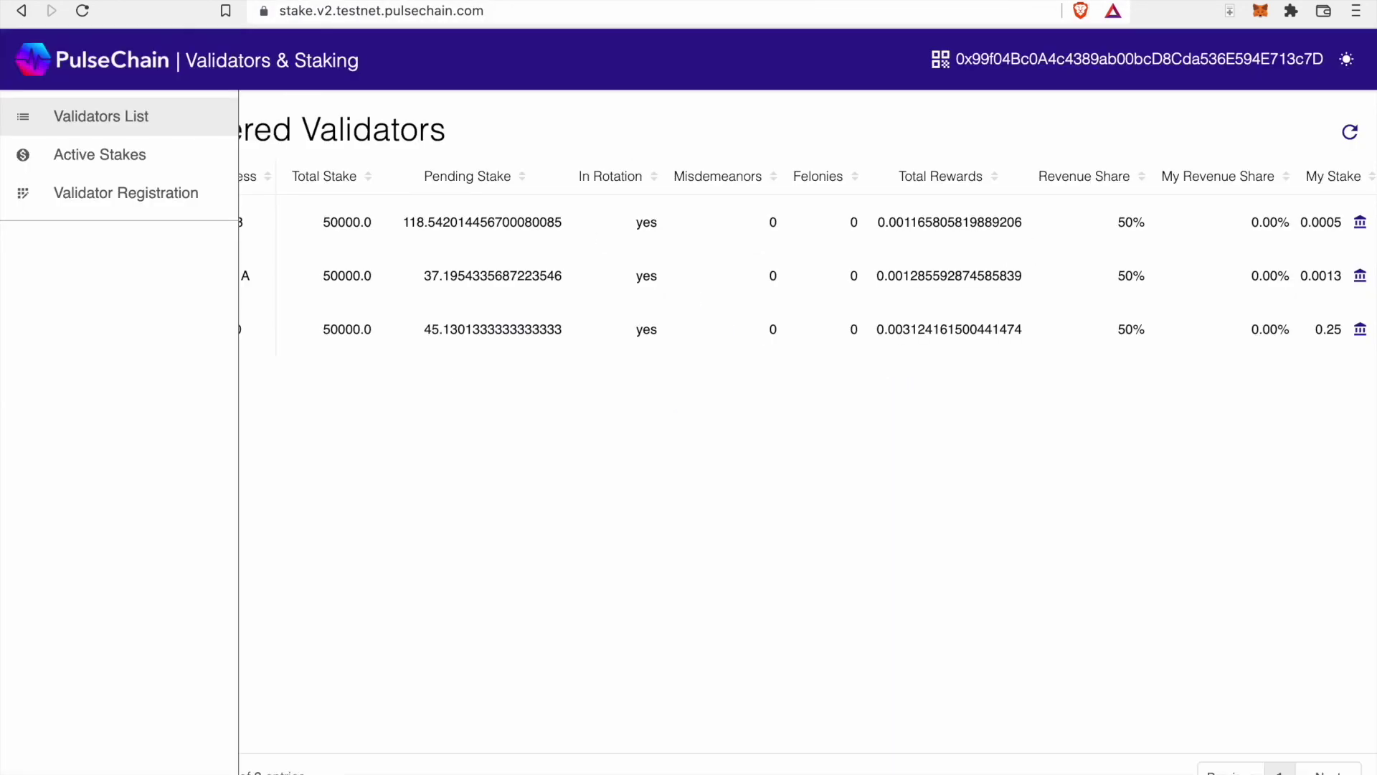
pyautogui.hotkey('ctrl', 'shift', 'Tab')
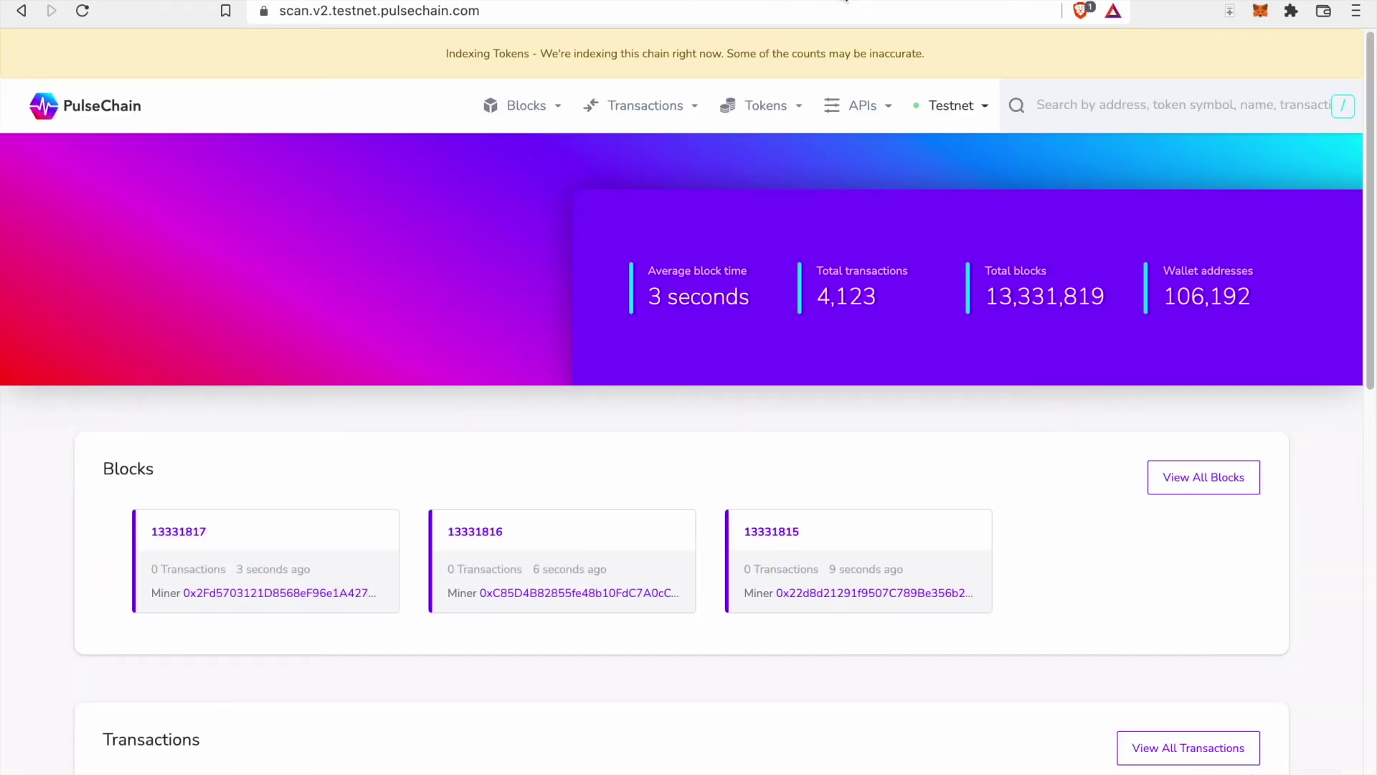
pyautogui.hotkey('ctrl', 'shift', 'Tab')
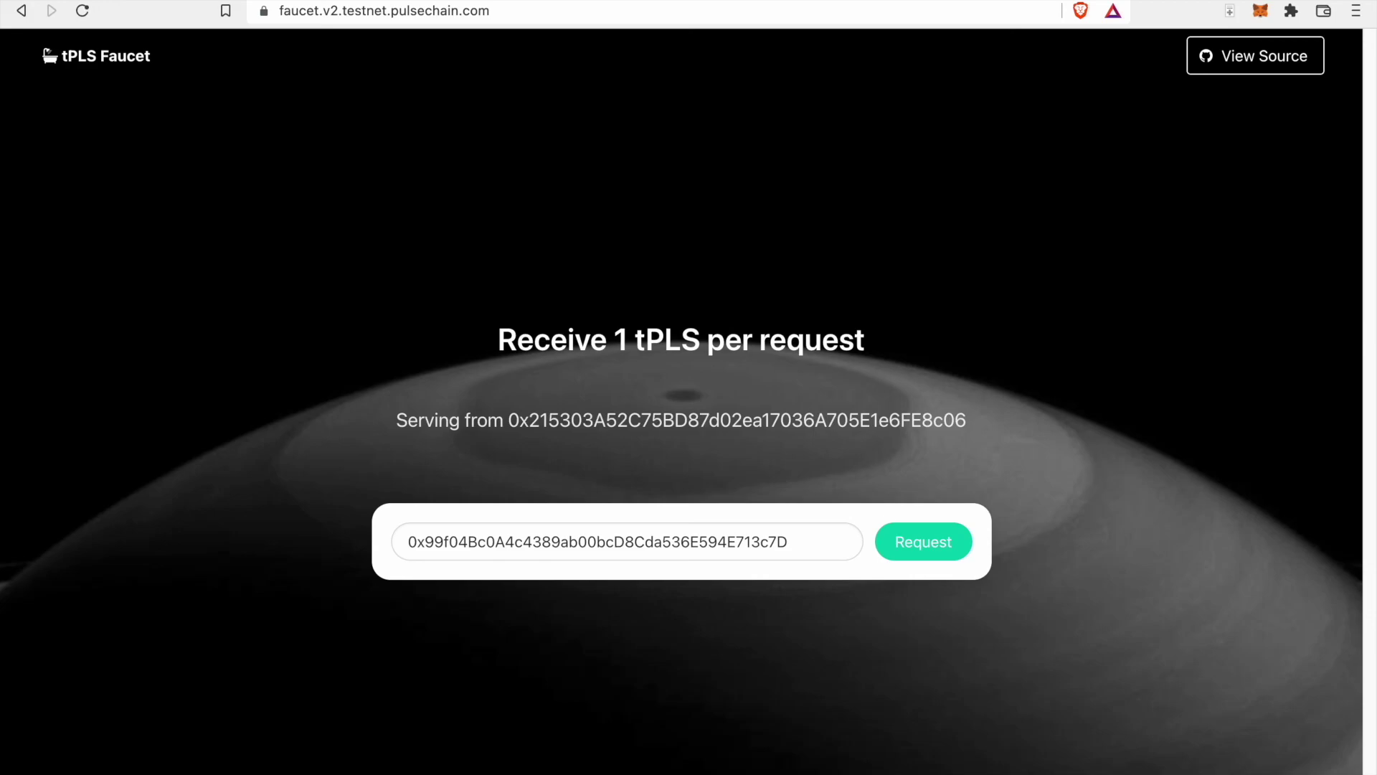
pyautogui.hotkey('ctrl', 'shift', 'Tab')
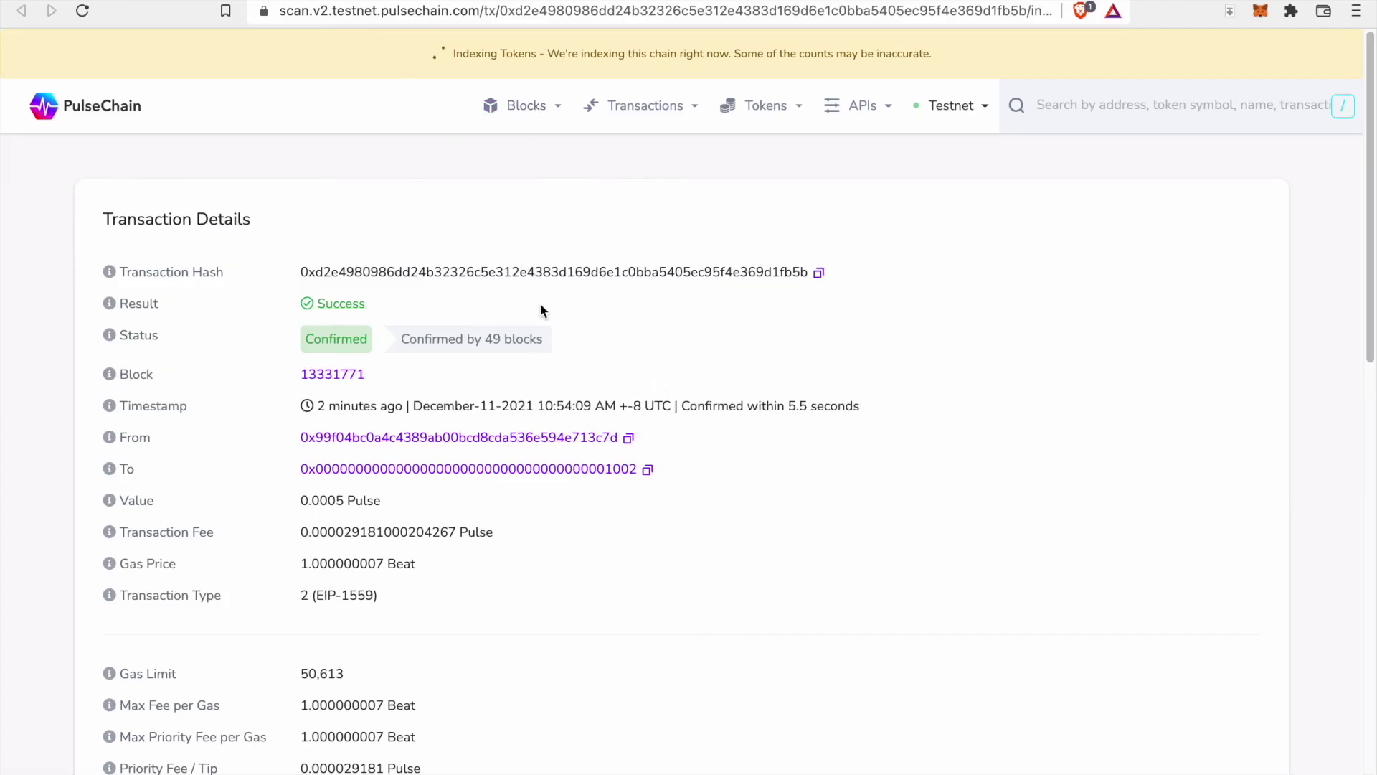
# - Scroll through the Add Stake Transaction Details page, now at 50 confirmations, and back up
pyautogui.scroll(-3, 681, 301)
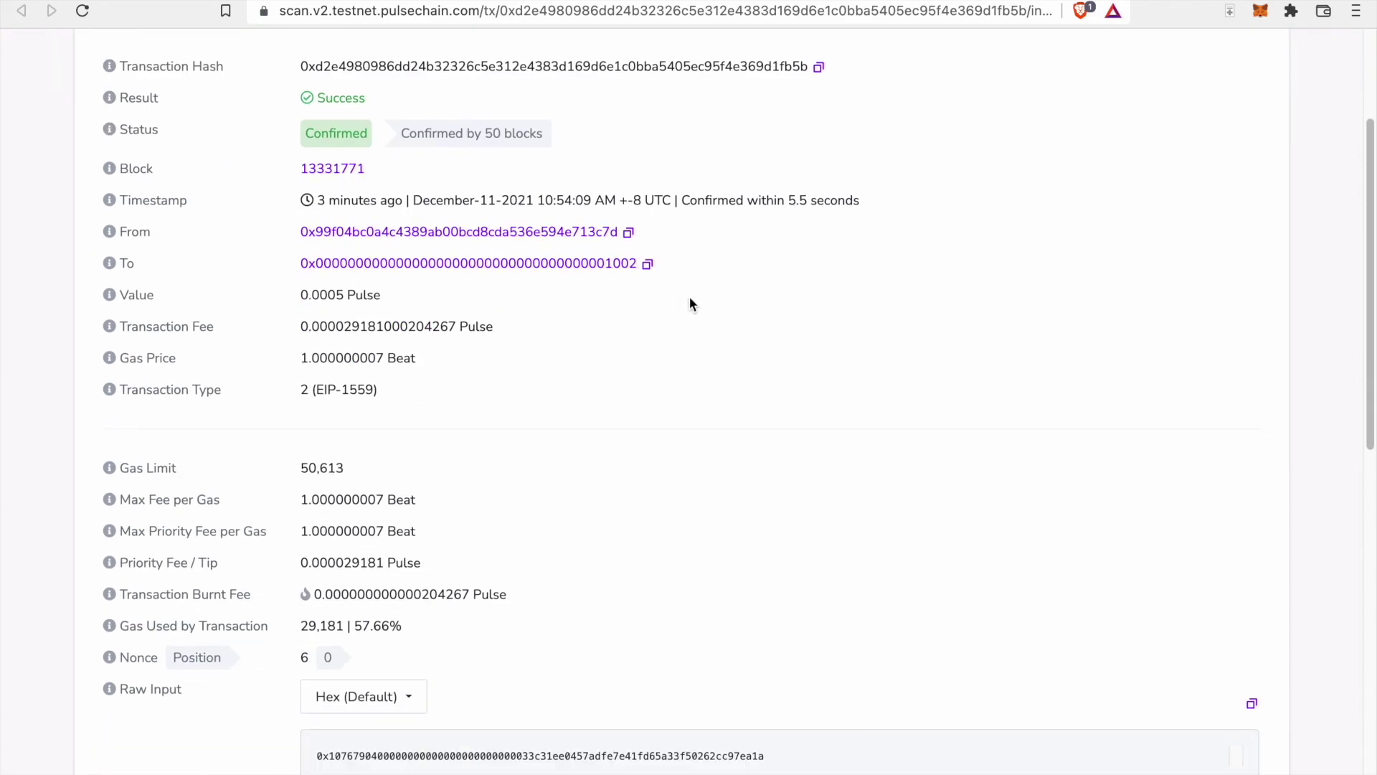
pyautogui.scroll(-10, 689, 302)
pyautogui.scroll(15, 690, 302)
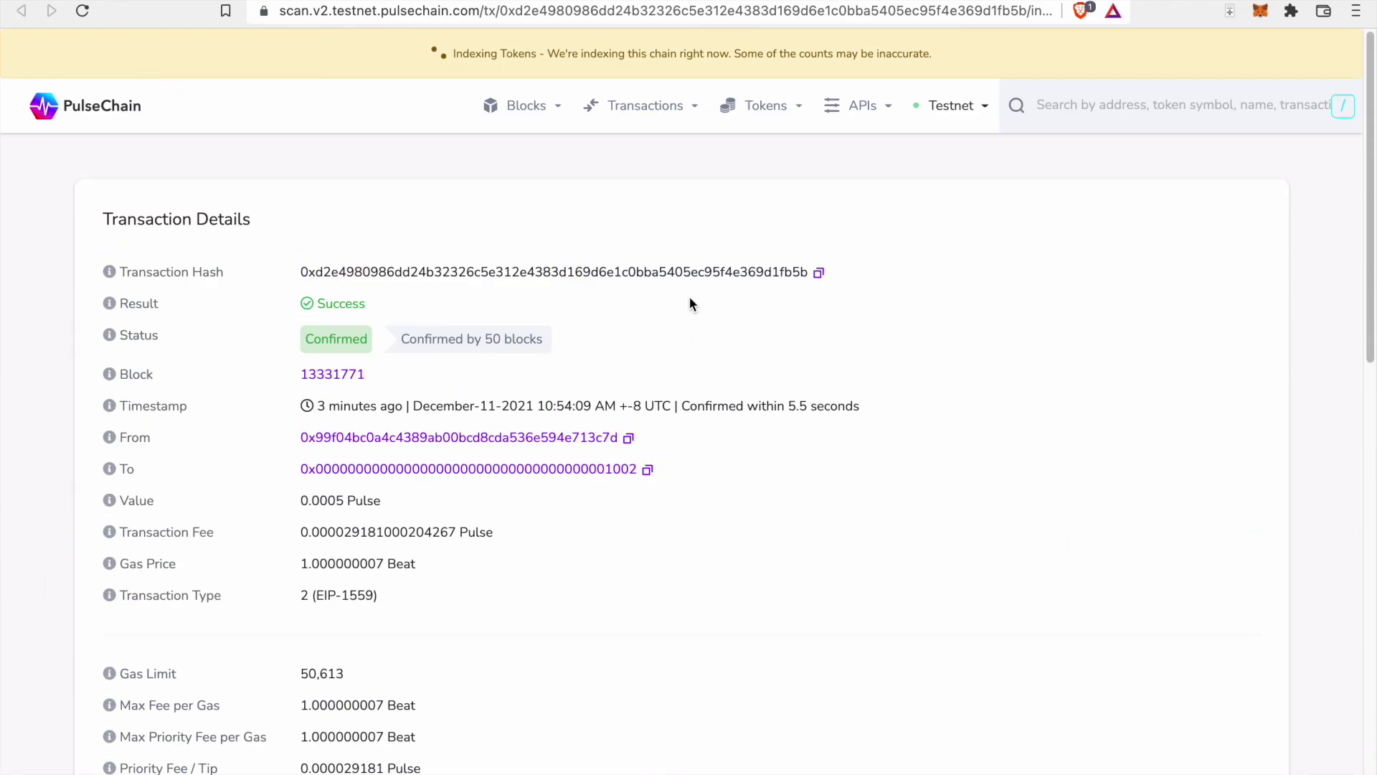